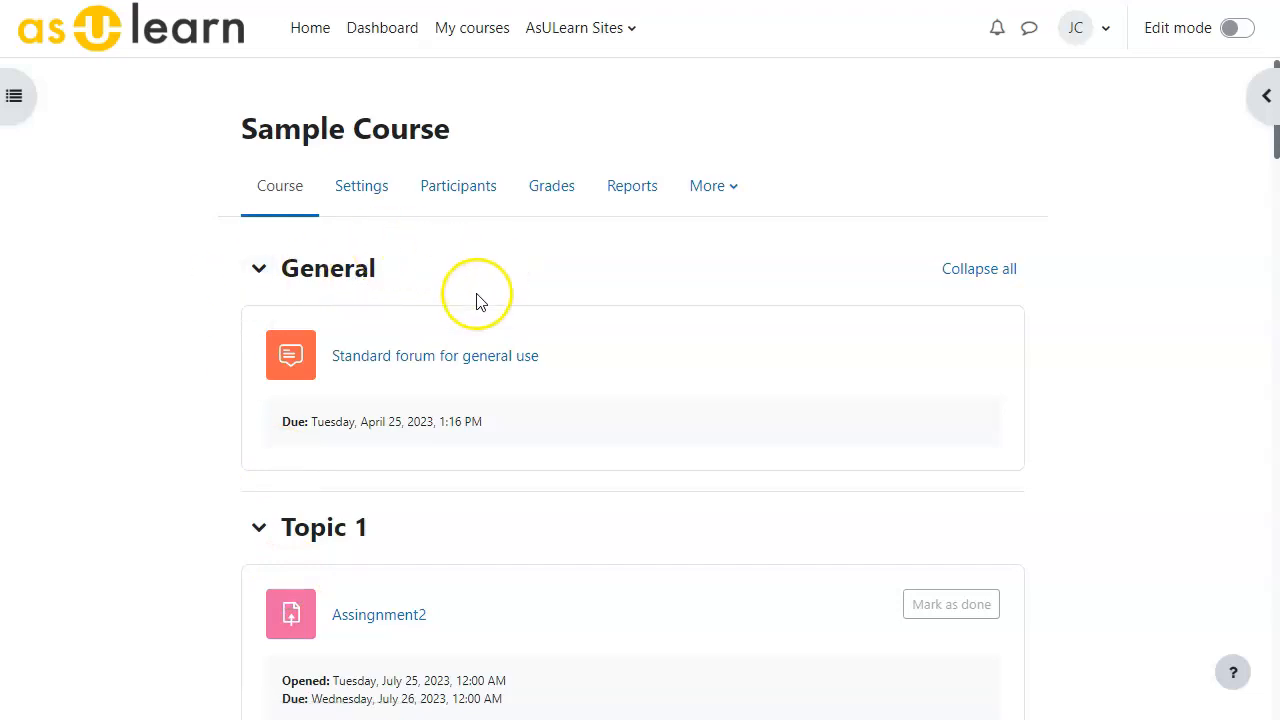
# Turn on edit mode and start adding an Attendance activity to the course's General section
pyautogui.click(1237, 28)
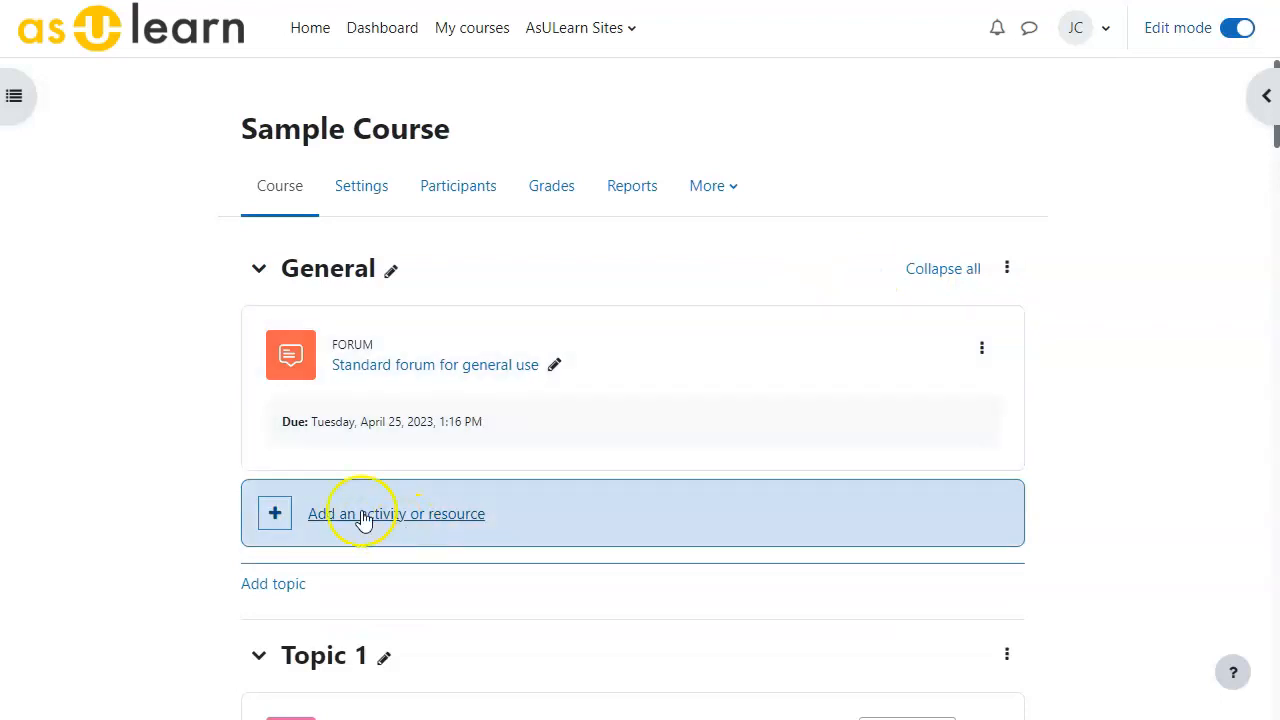
pyautogui.click(362, 514)
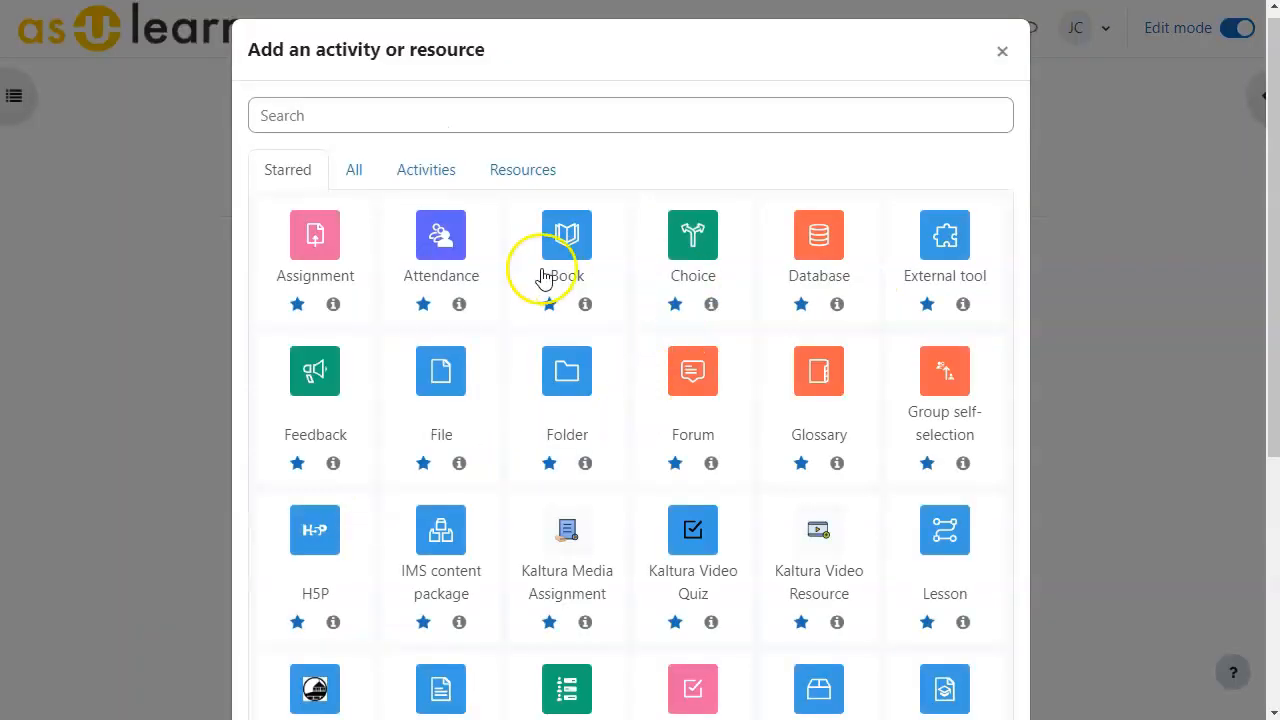
pyautogui.click(450, 238)
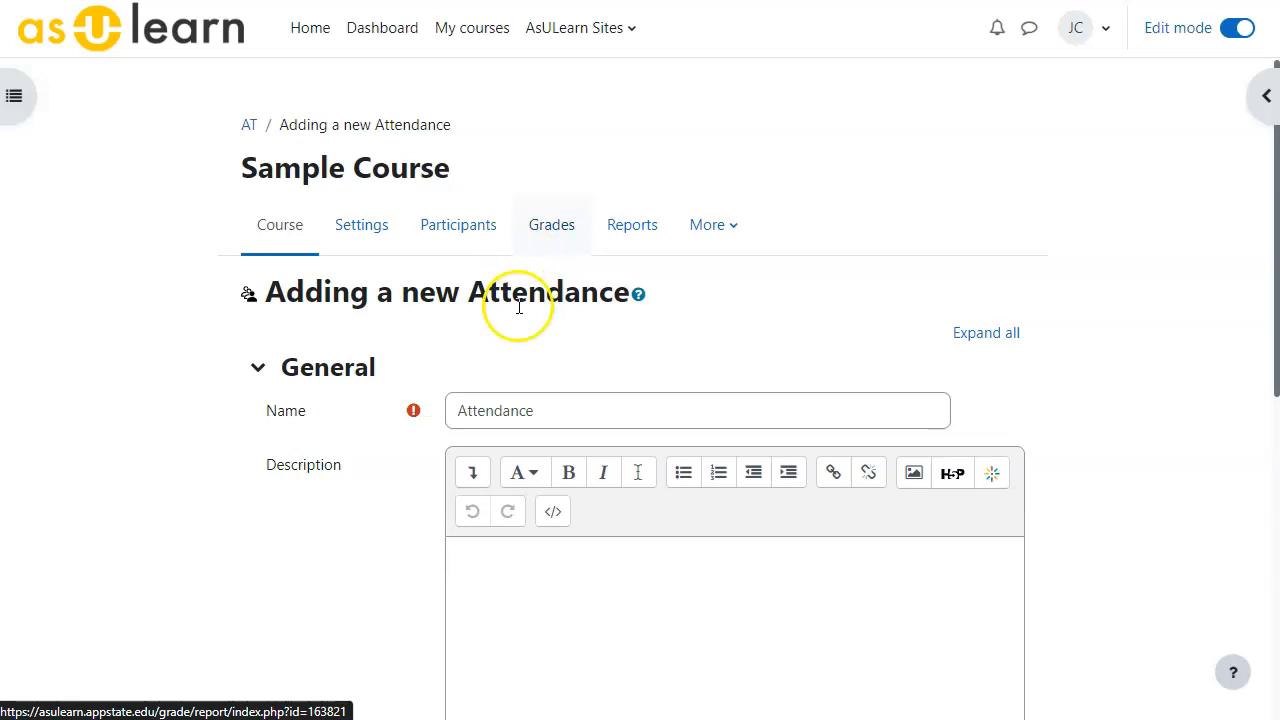
# Set the grade type of the new Attendance activity to None
pyautogui.scroll(-1, 570, 400)
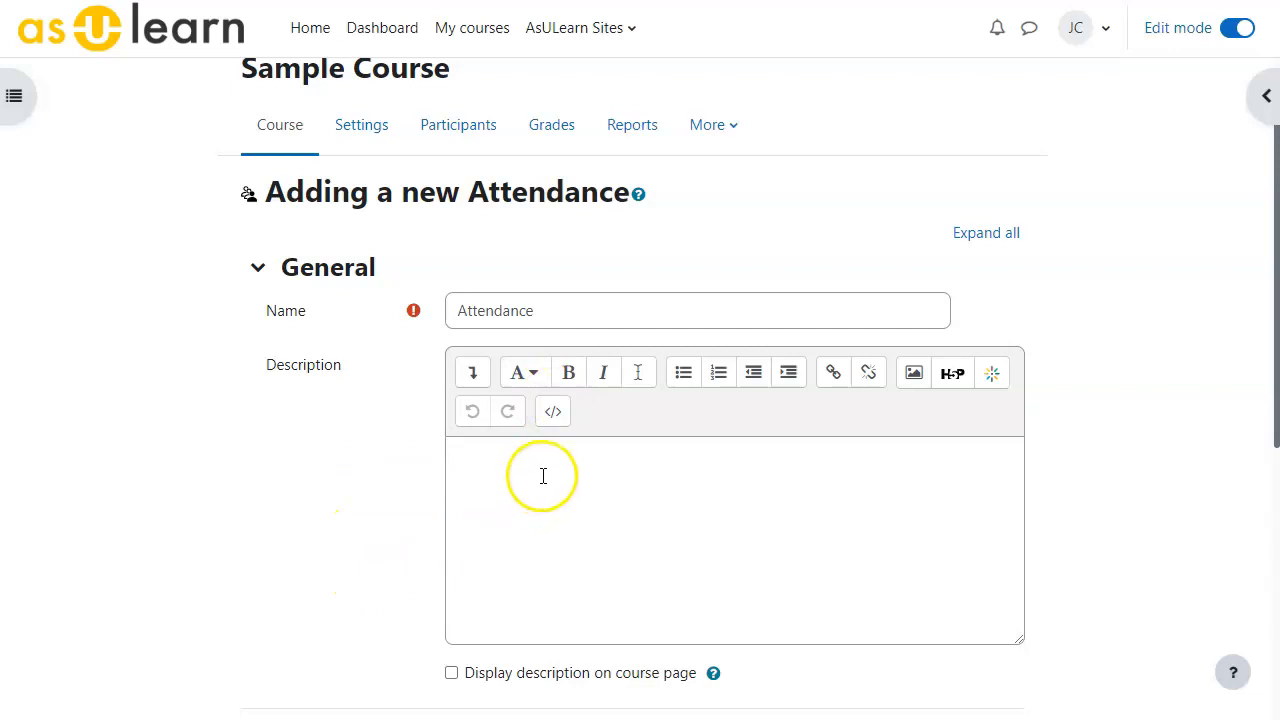
pyautogui.scroll(-3, 388, 641)
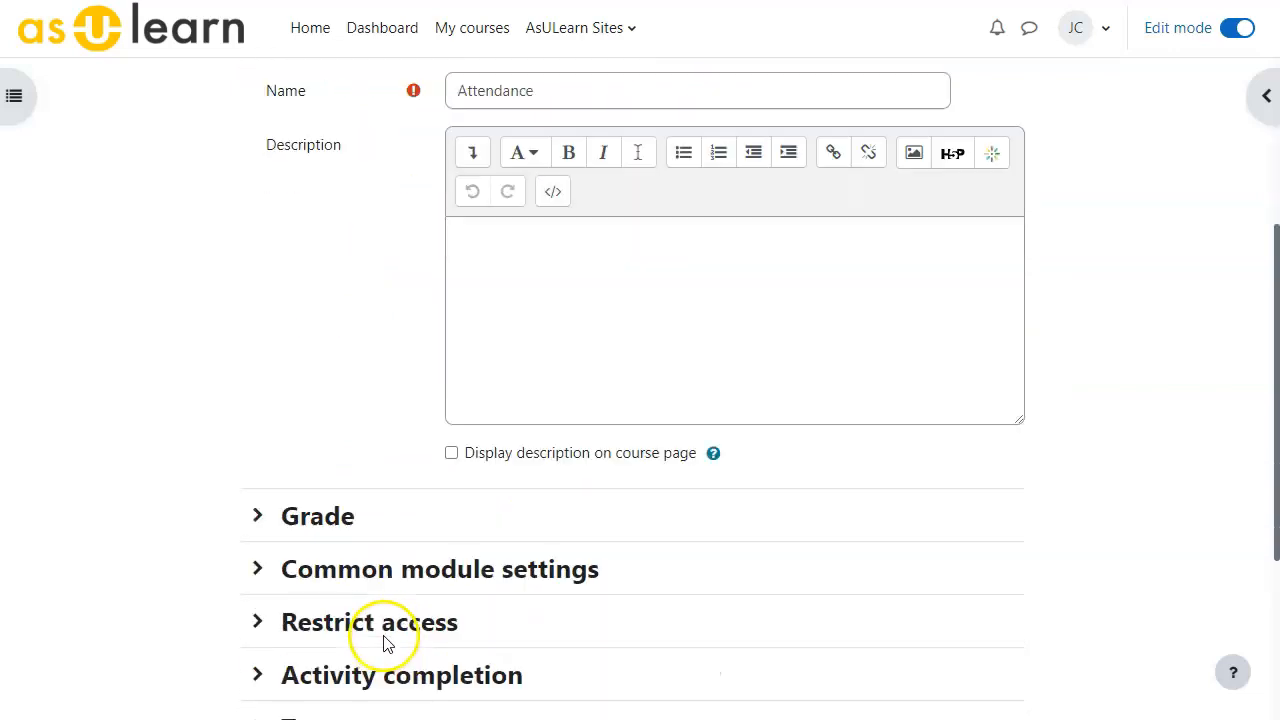
pyautogui.click(254, 437)
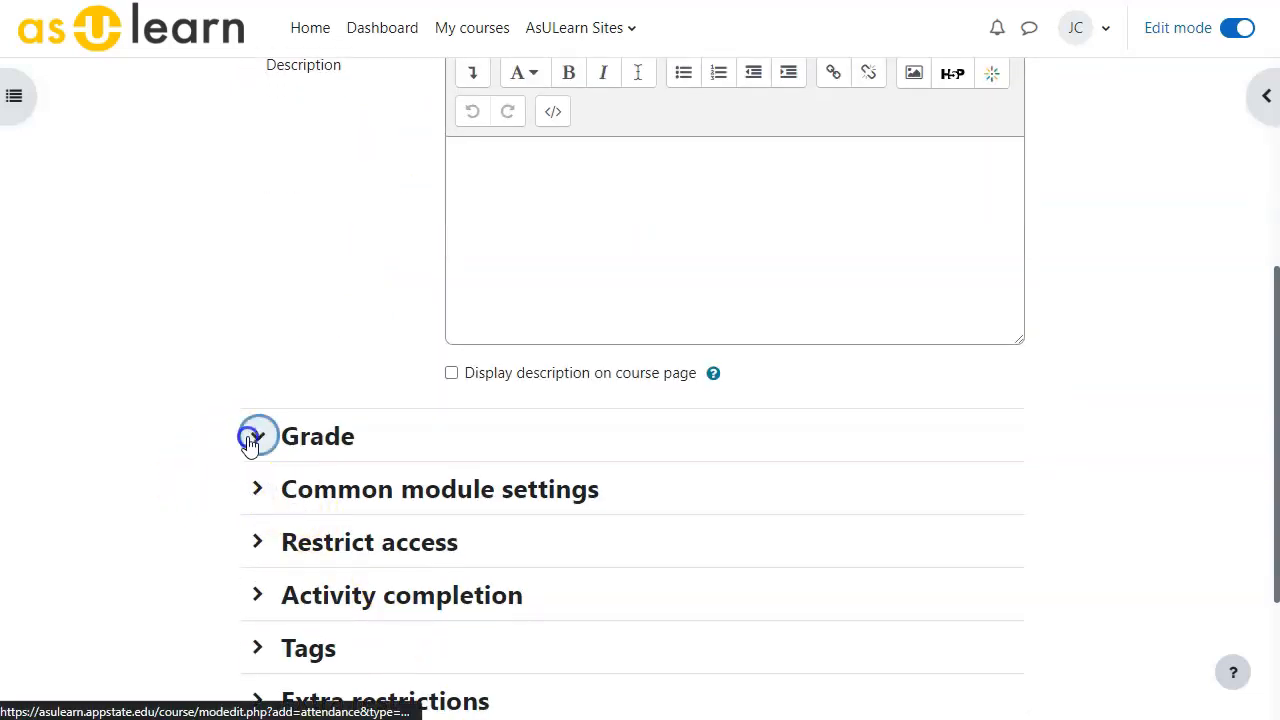
pyautogui.scroll(-1, 395, 500)
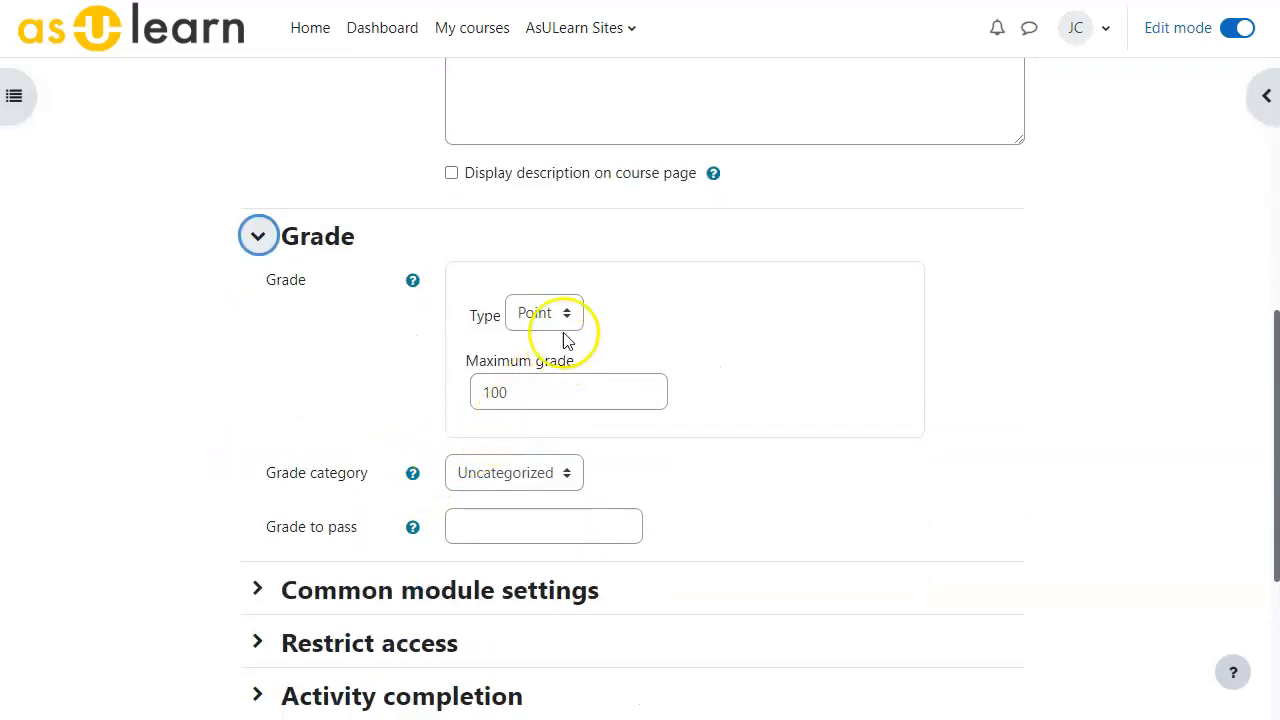
pyautogui.click(520, 393)
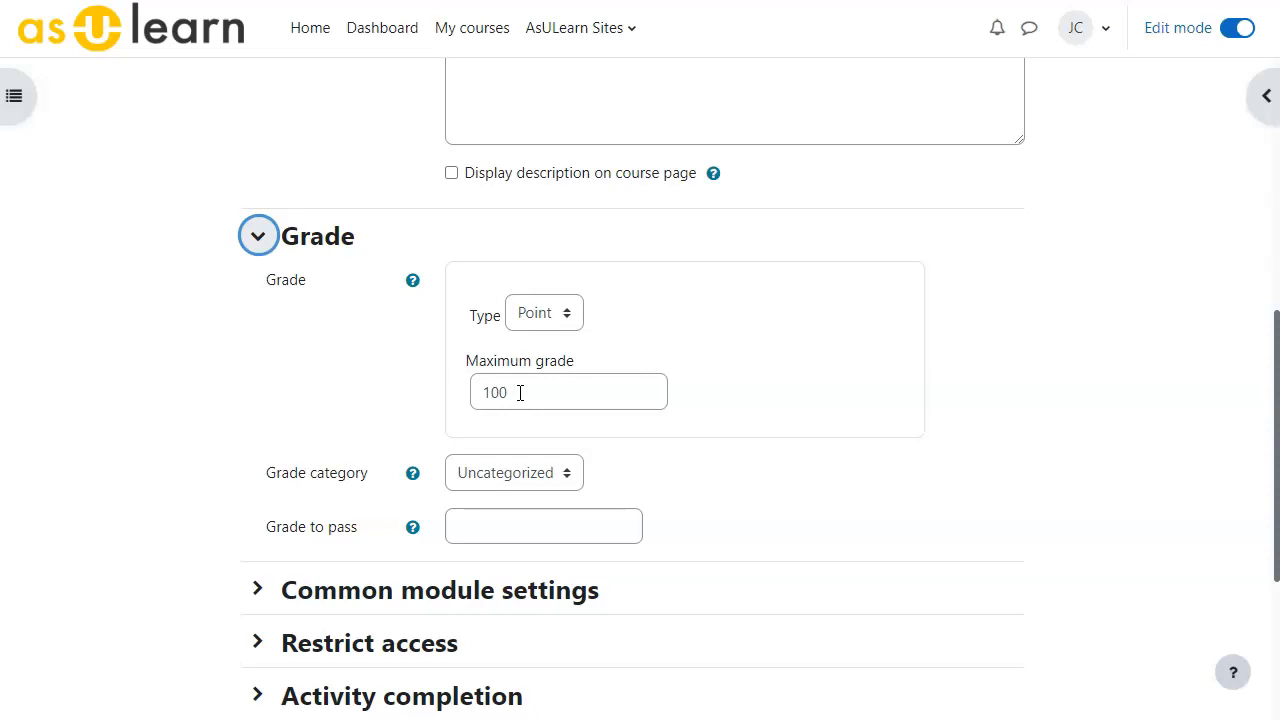
pyautogui.click(531, 318)
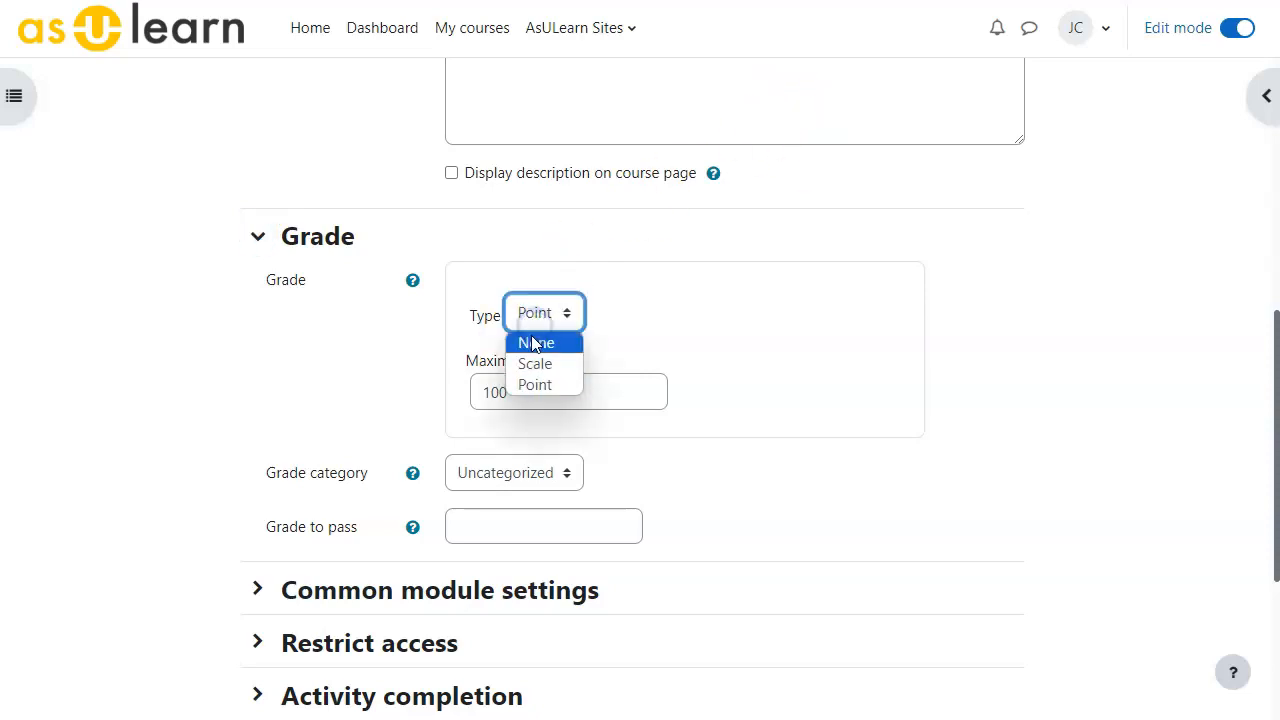
pyautogui.click(533, 344)
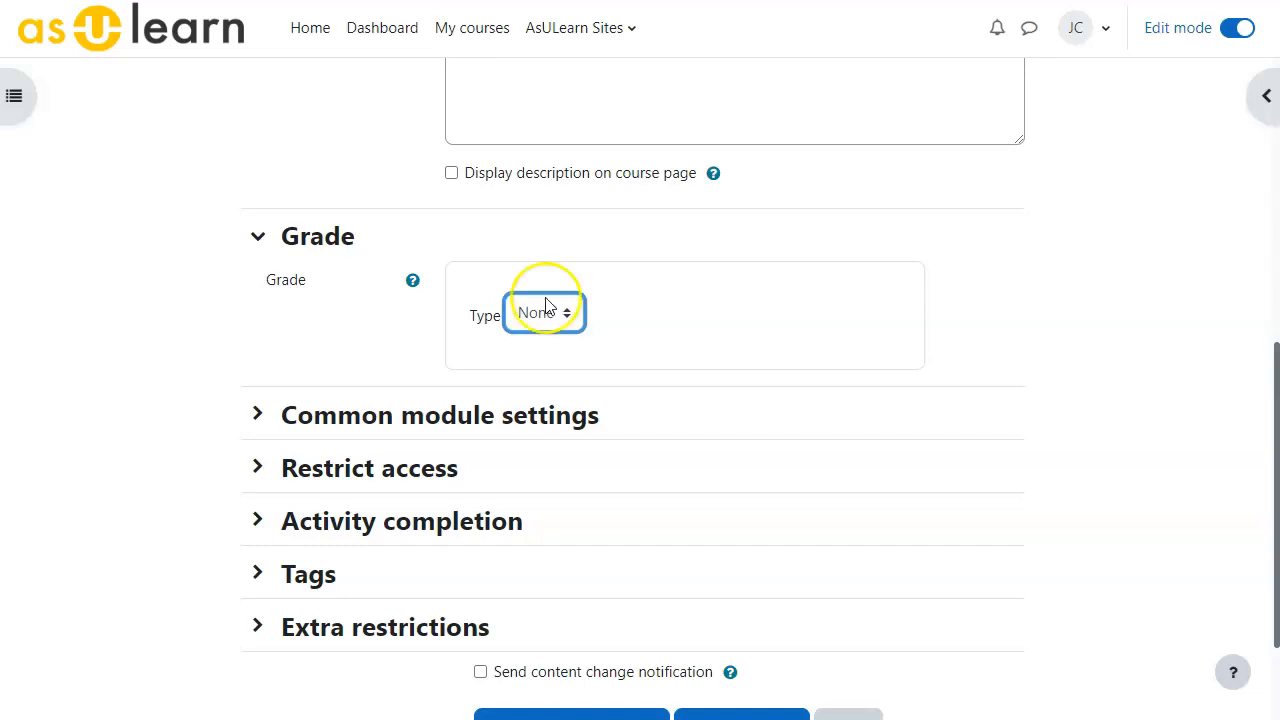
# Review the common module settings, including group mode, and save and display the Attendance activity
pyautogui.click(253, 413)
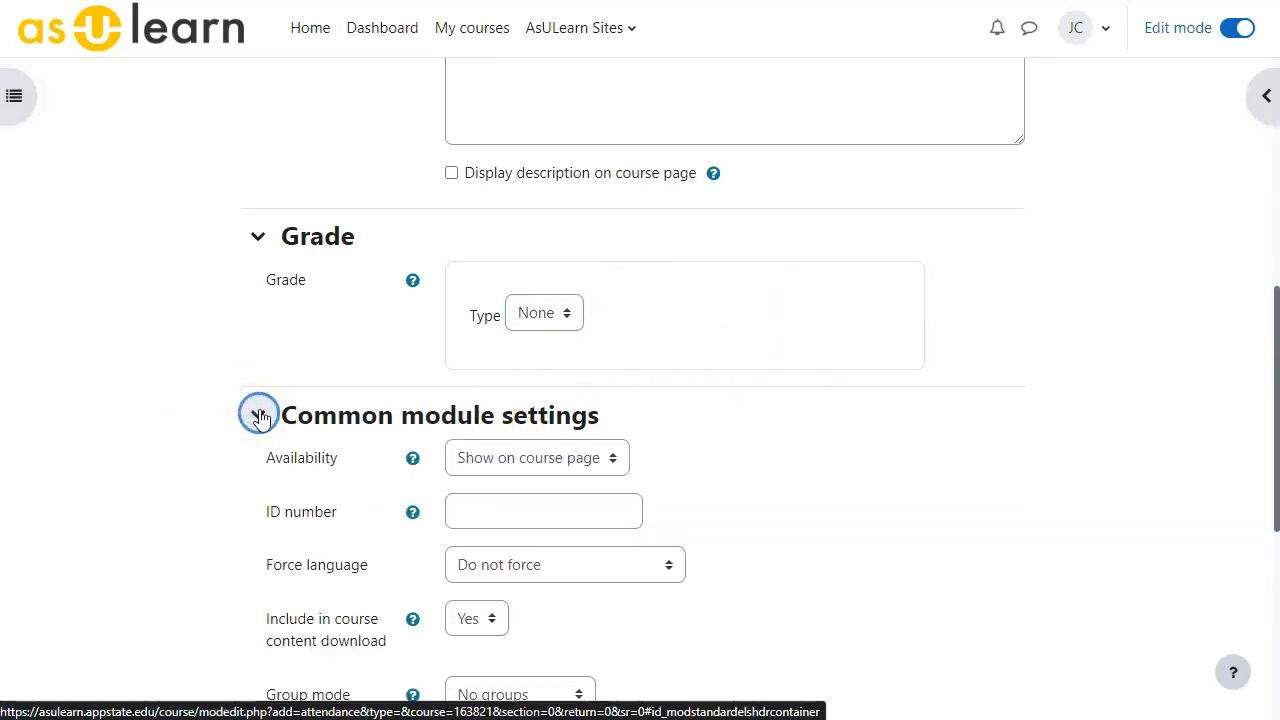
pyautogui.scroll(-2, 334, 443)
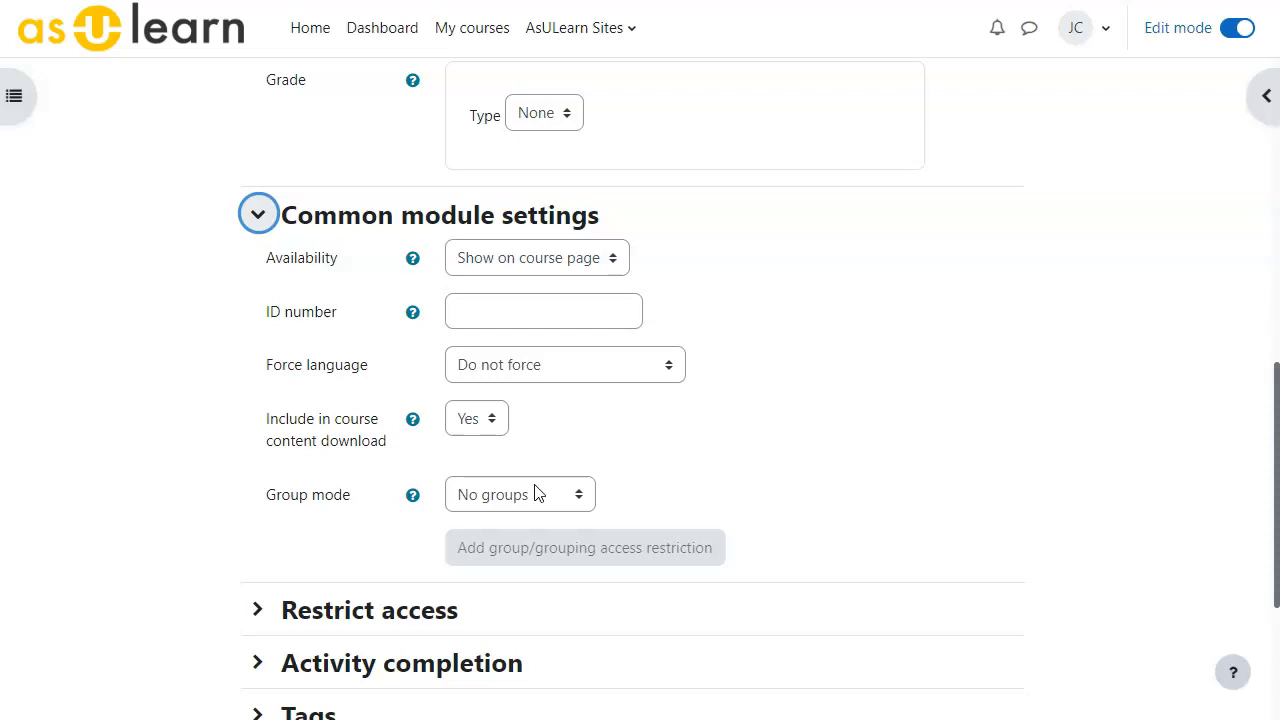
pyautogui.click(258, 214)
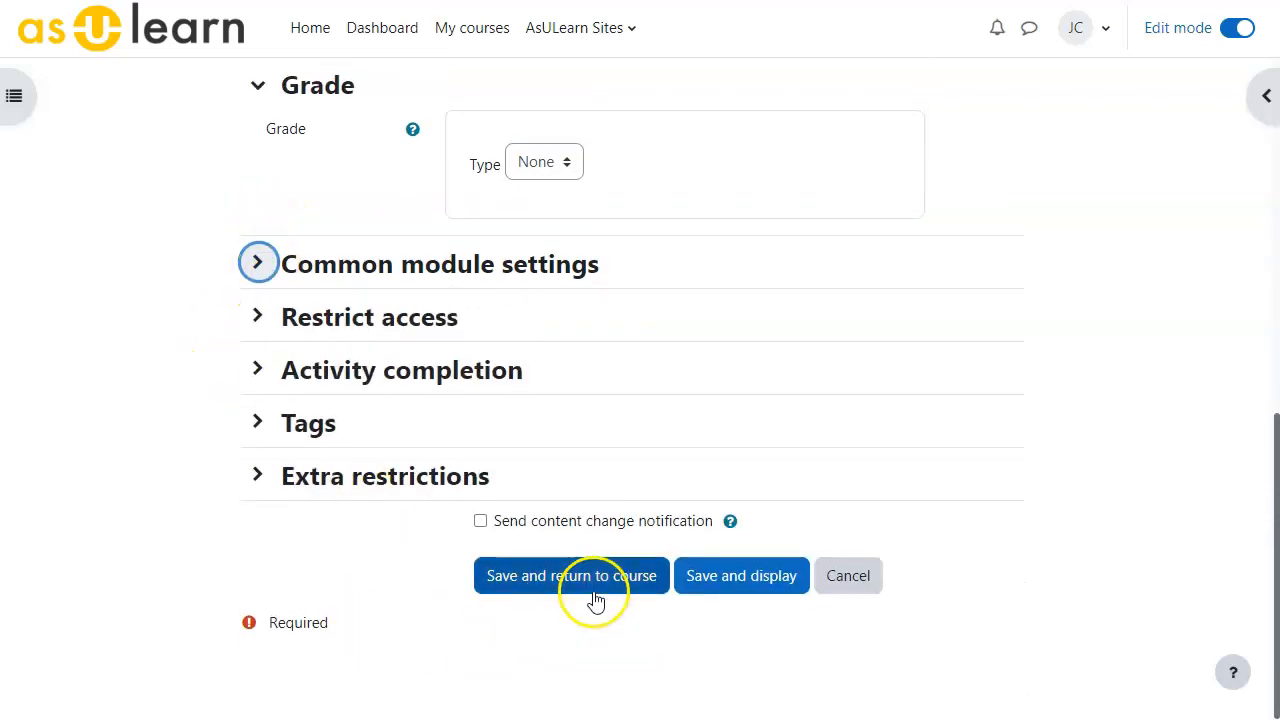
pyautogui.click(708, 583)
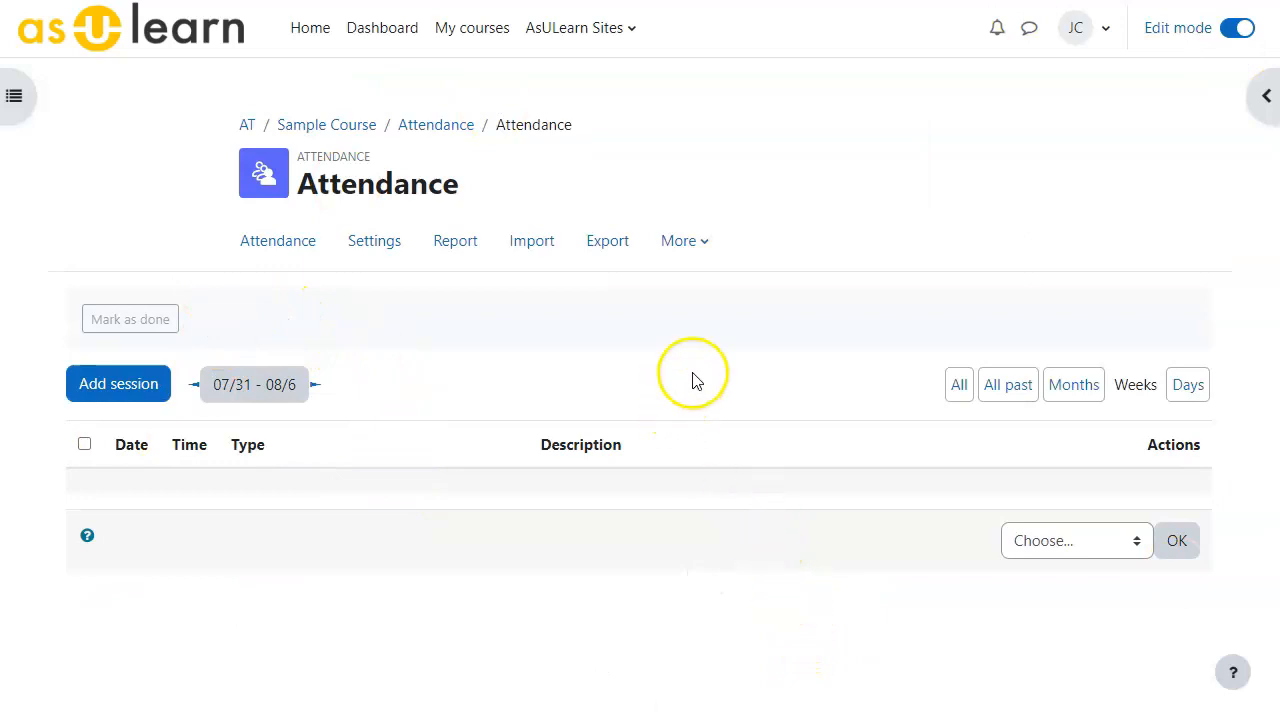
# In the attendance status set, give the Excused status 2 points and update the set
pyautogui.click(692, 244)
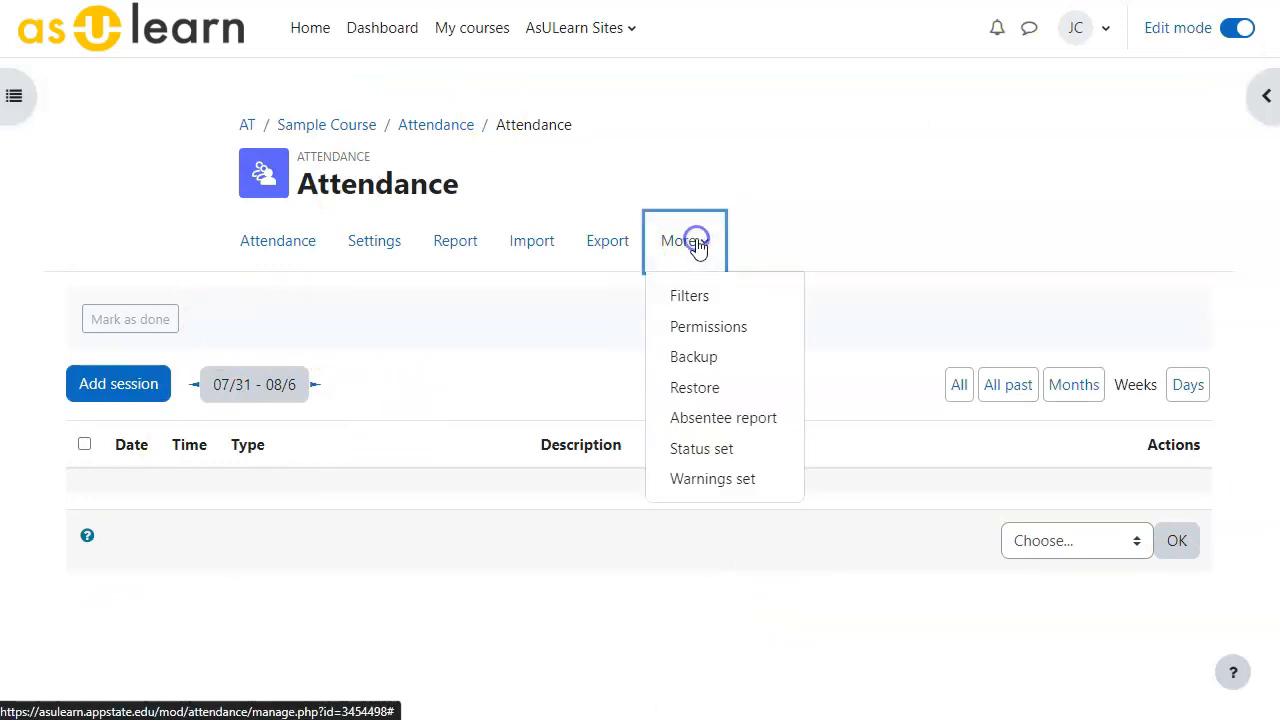
pyautogui.click(682, 455)
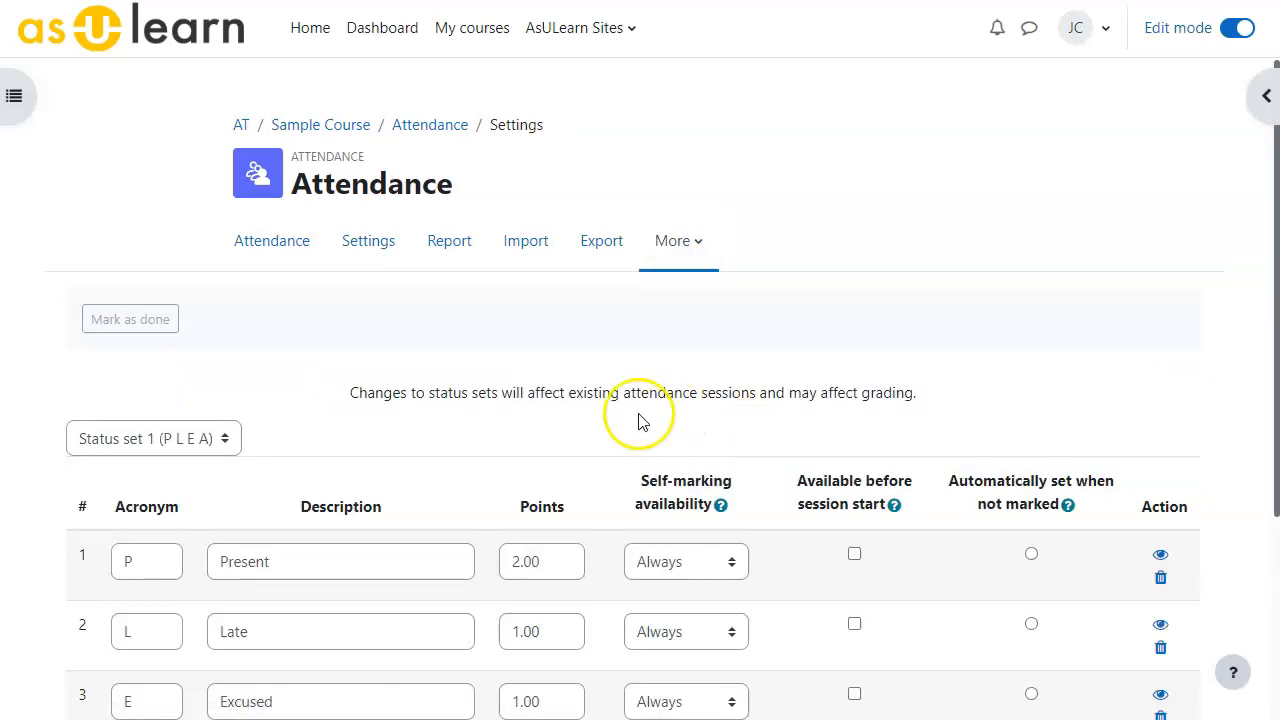
pyautogui.scroll(-3, 610, 408)
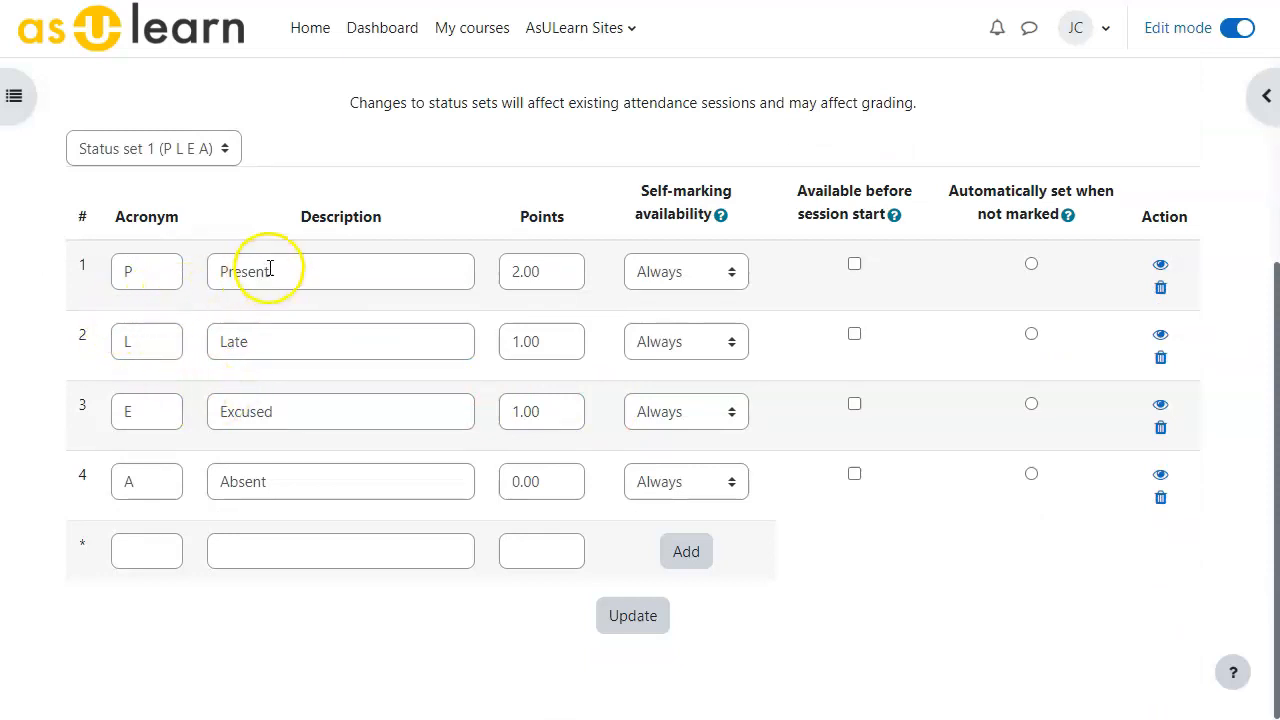
pyautogui.click(545, 270)
pyautogui.doubleClick(545, 270)
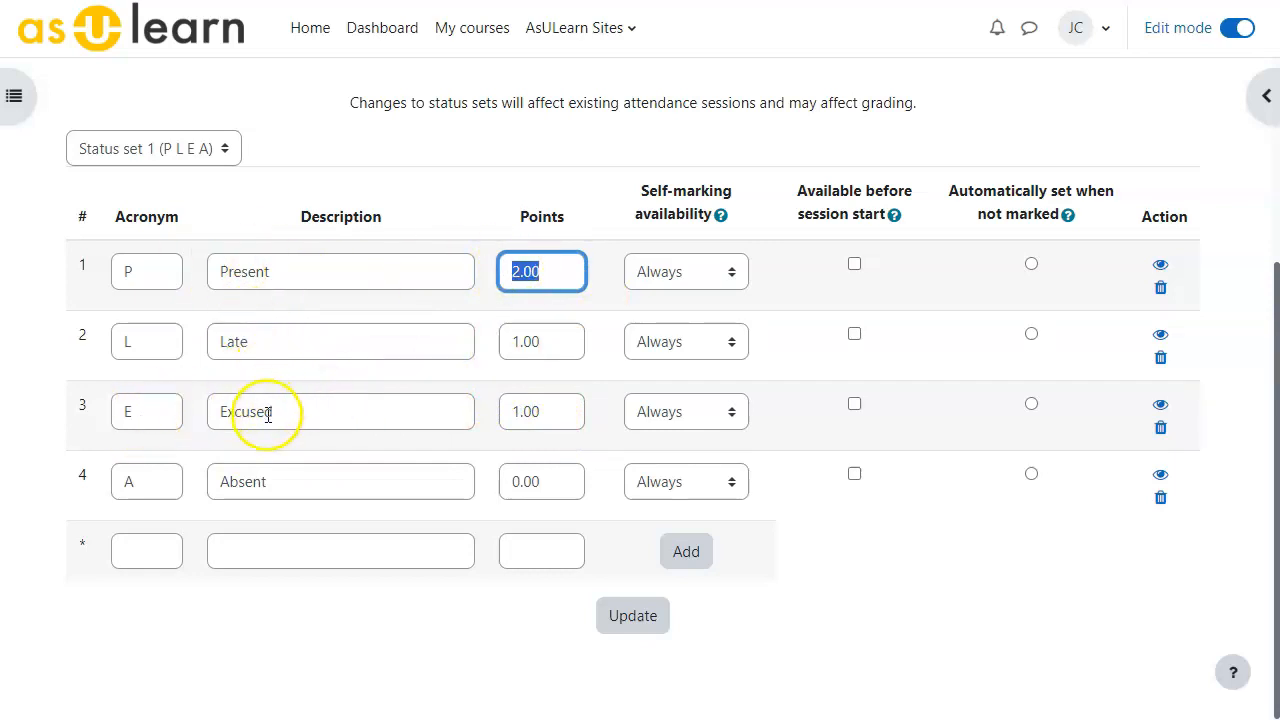
pyautogui.doubleClick(549, 414)
pyautogui.write('2')
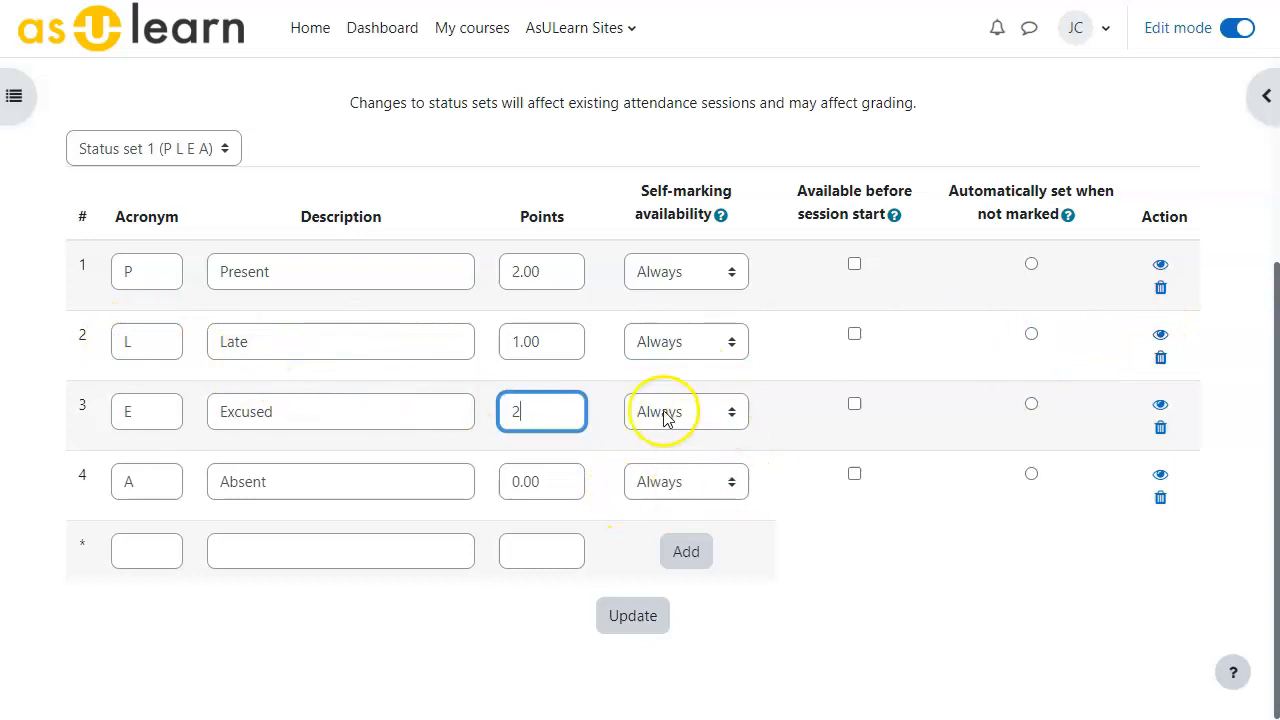
pyautogui.click(612, 615)
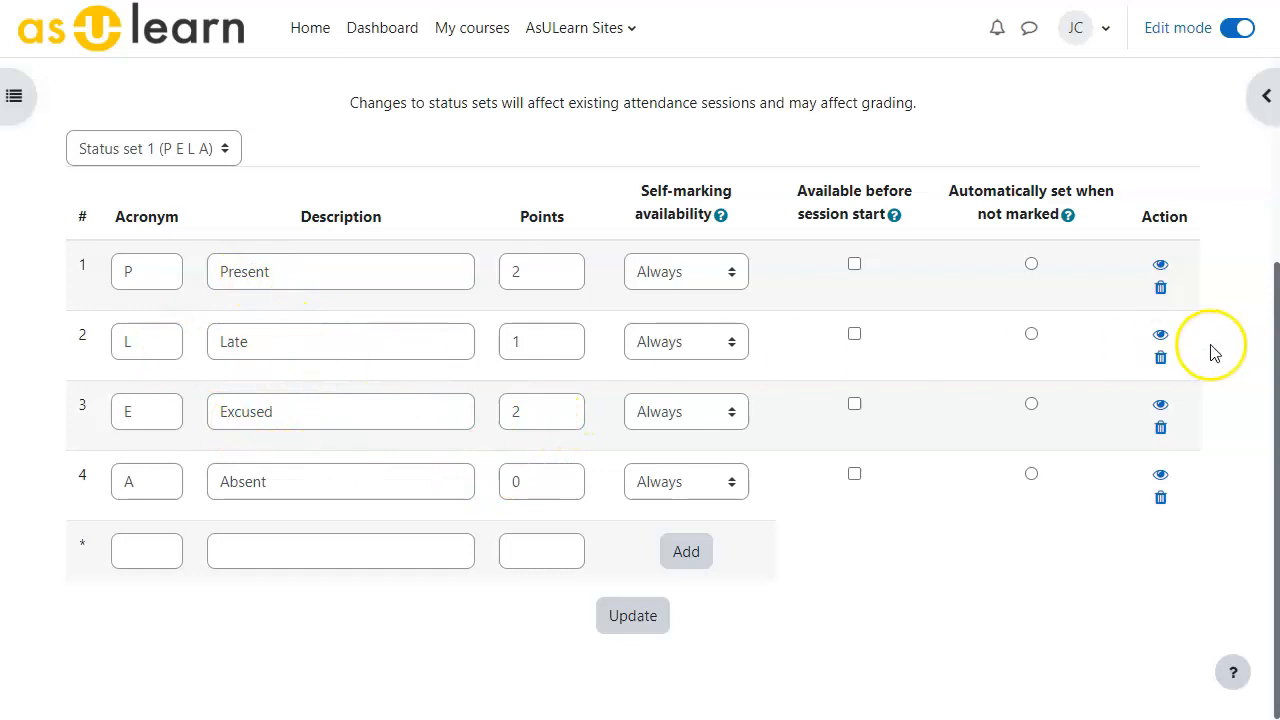
# Delete the Late status from the status set and confirm its removal
pyautogui.click(1161, 360)
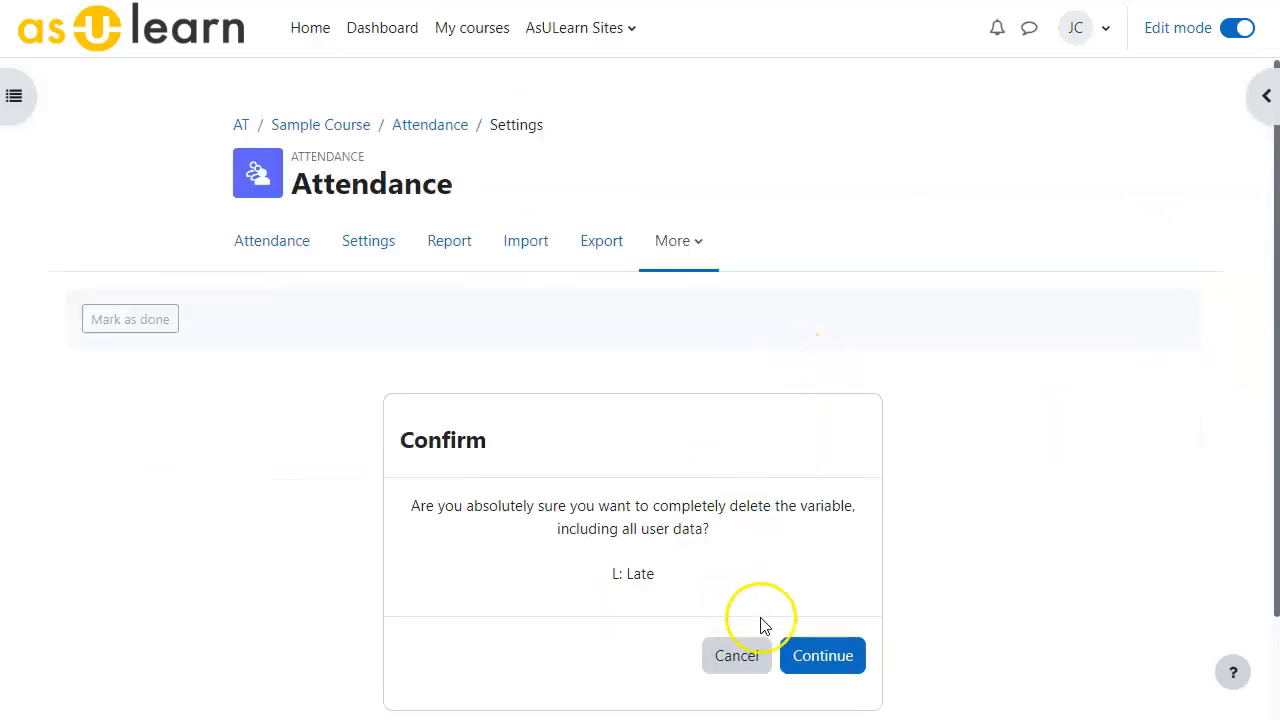
pyautogui.click(810, 668)
pyautogui.scroll(-3, 455, 490)
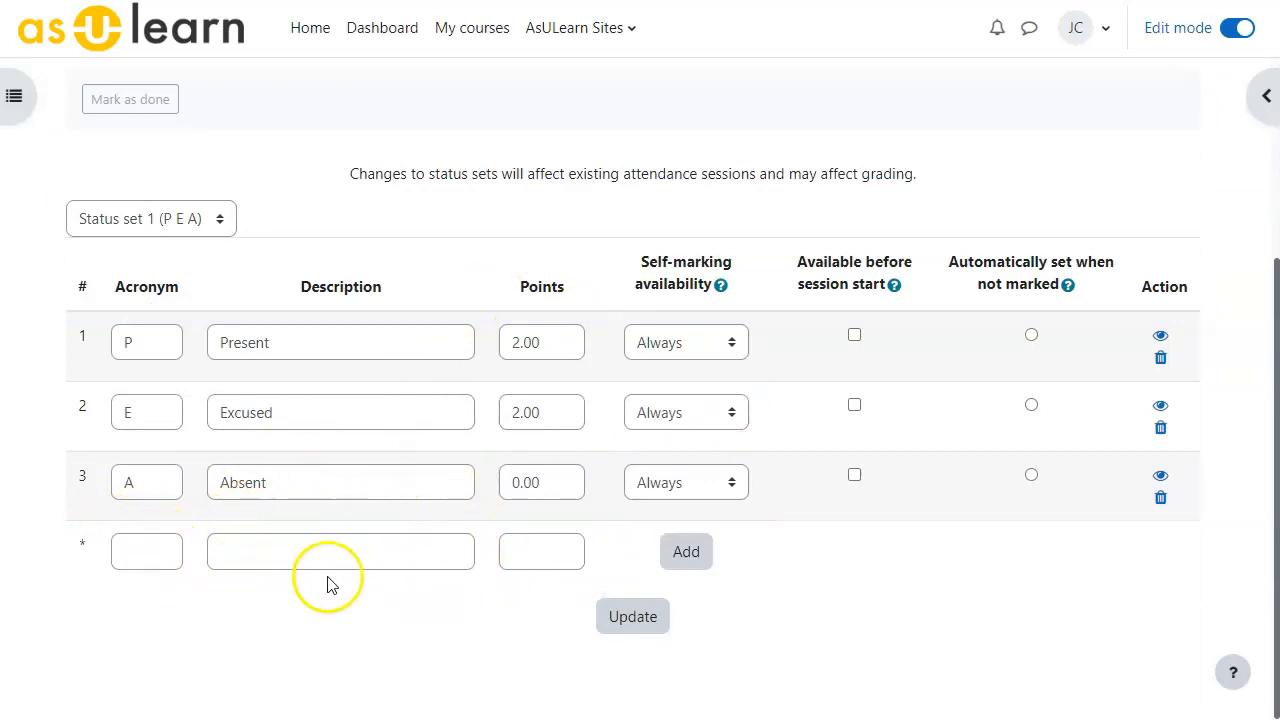
pyautogui.click(686, 553)
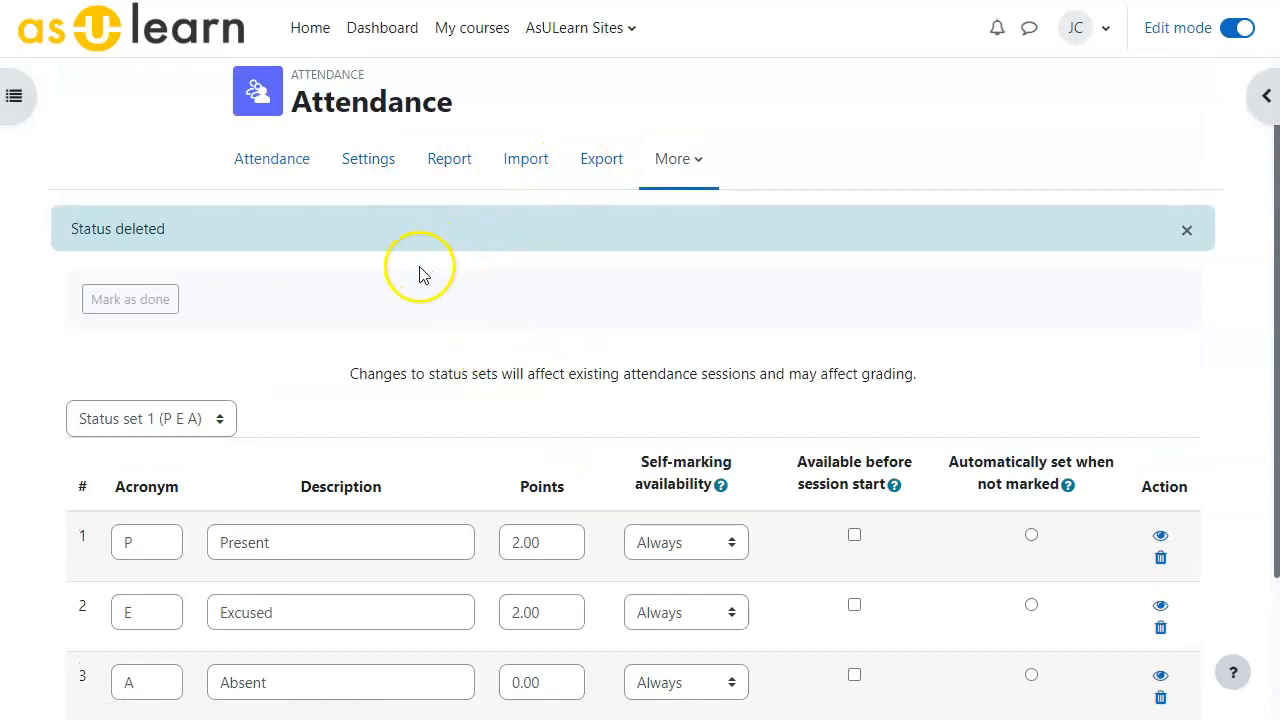
# Open a new warning in the warnings set and examine its thresholds, e-mail subject and e-mail content
pyautogui.click(695, 165)
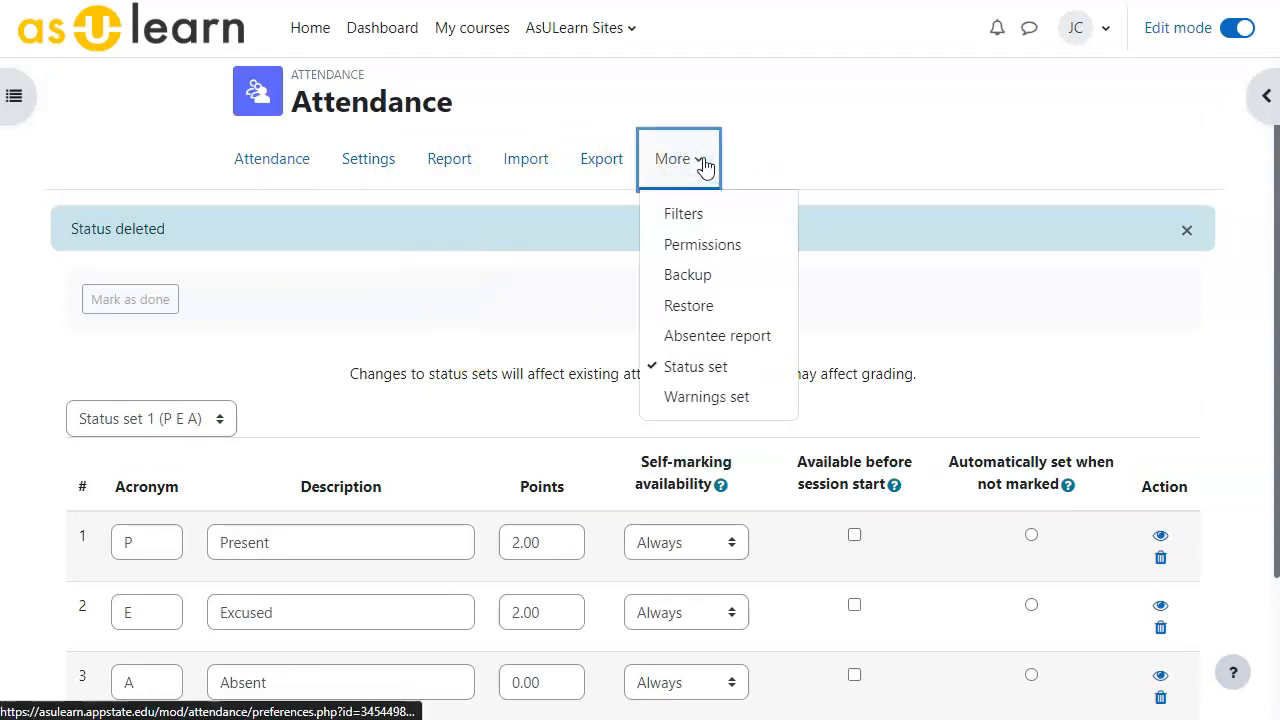
pyautogui.click(674, 397)
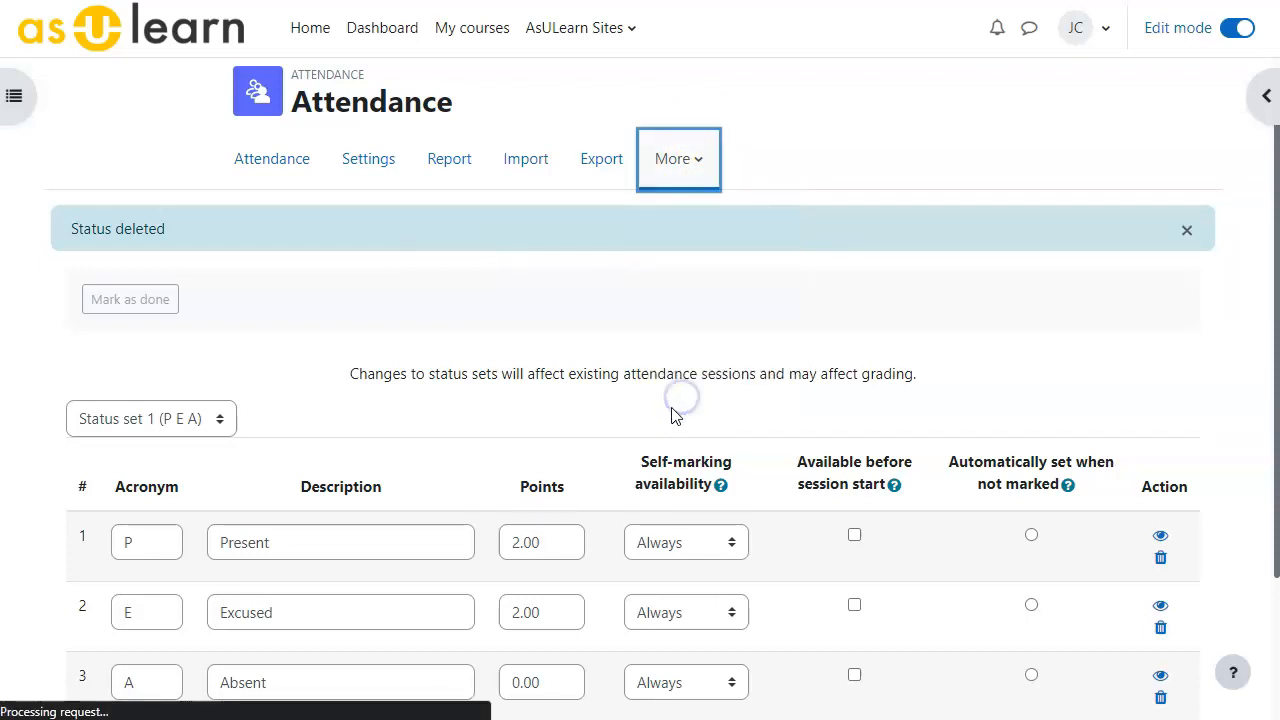
pyautogui.click(113, 462)
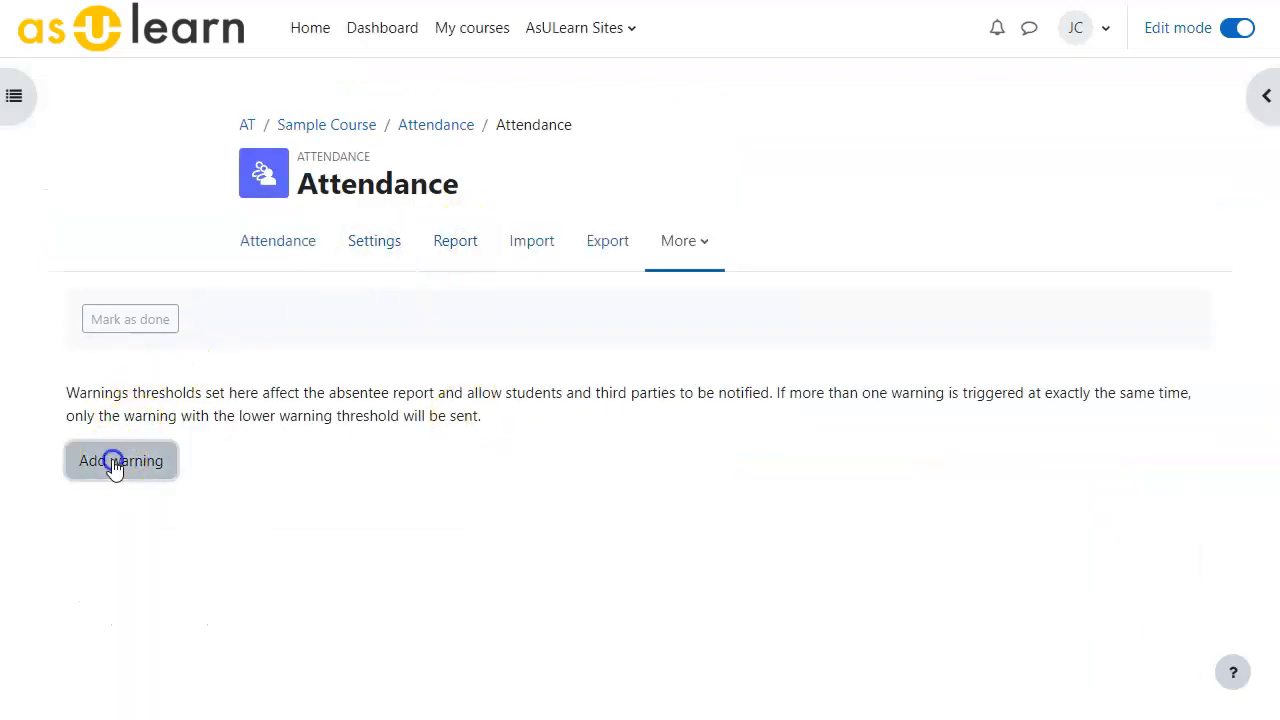
pyautogui.scroll(-2, 229, 337)
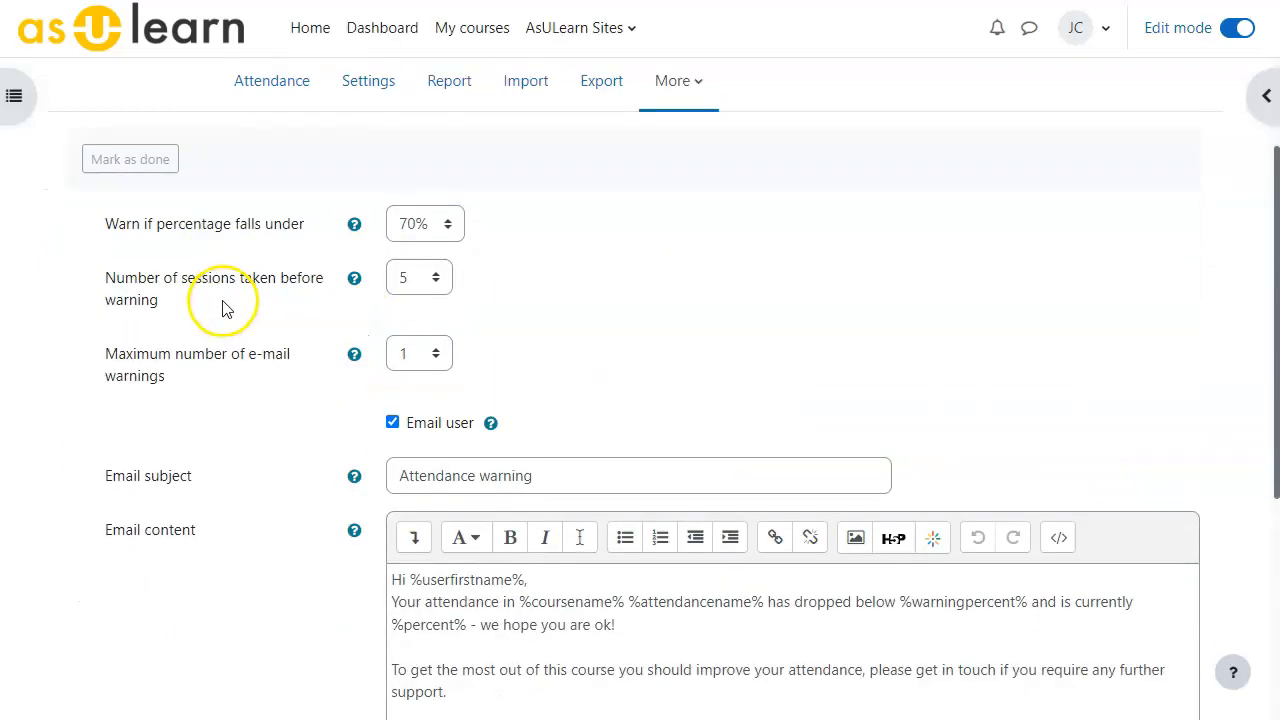
pyautogui.scroll(-2, 225, 308)
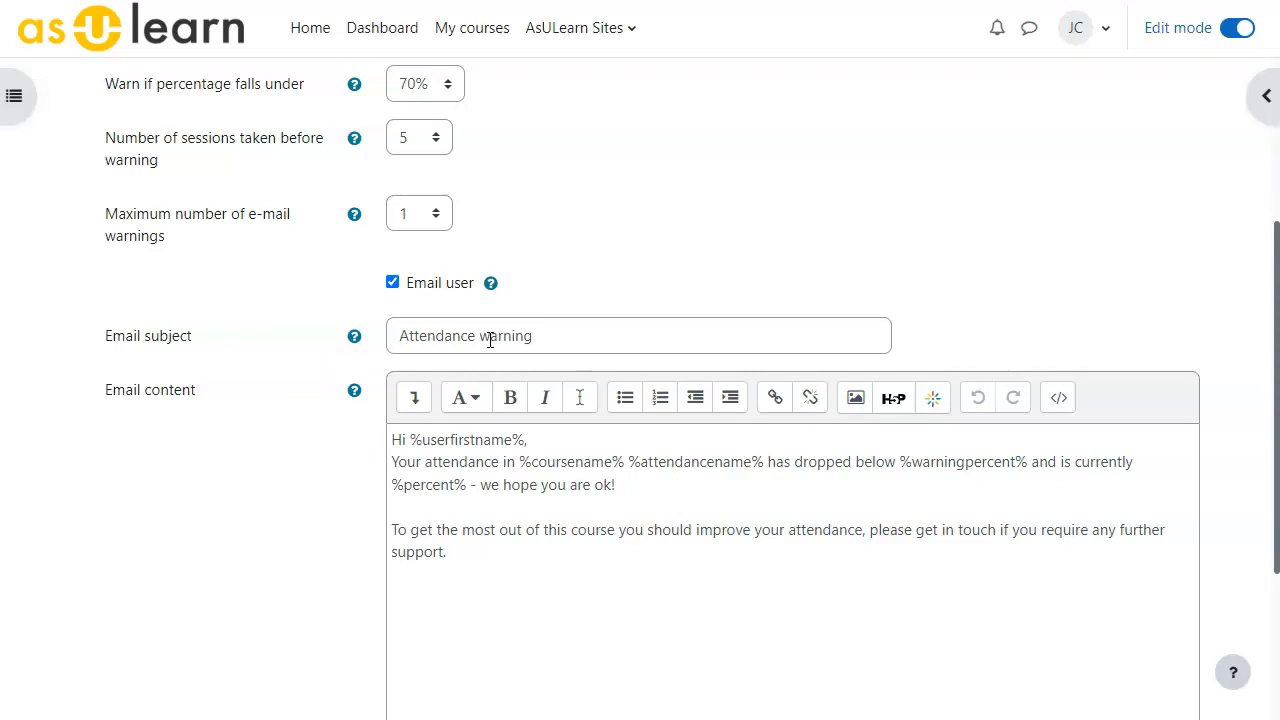
pyautogui.moveTo(543, 580); pyautogui.dragTo(383, 452)
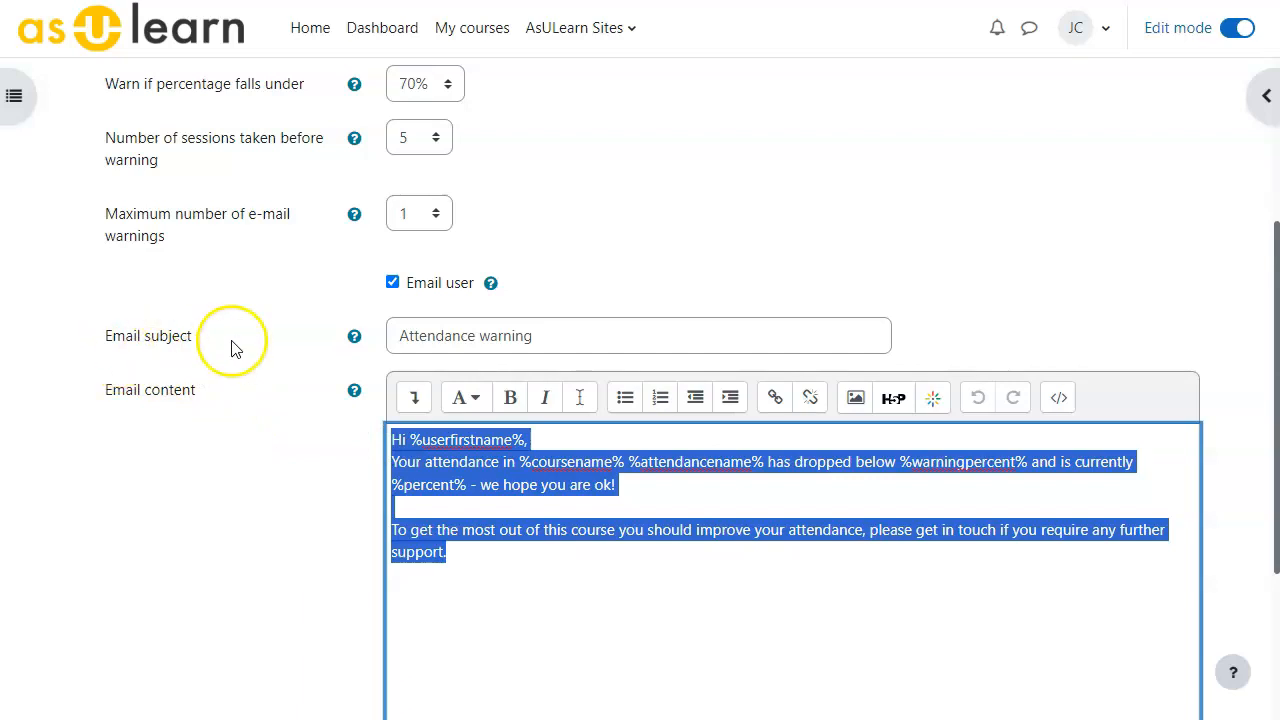
pyautogui.scroll(-1, 337, 380)
pyautogui.scroll(4, 337, 374)
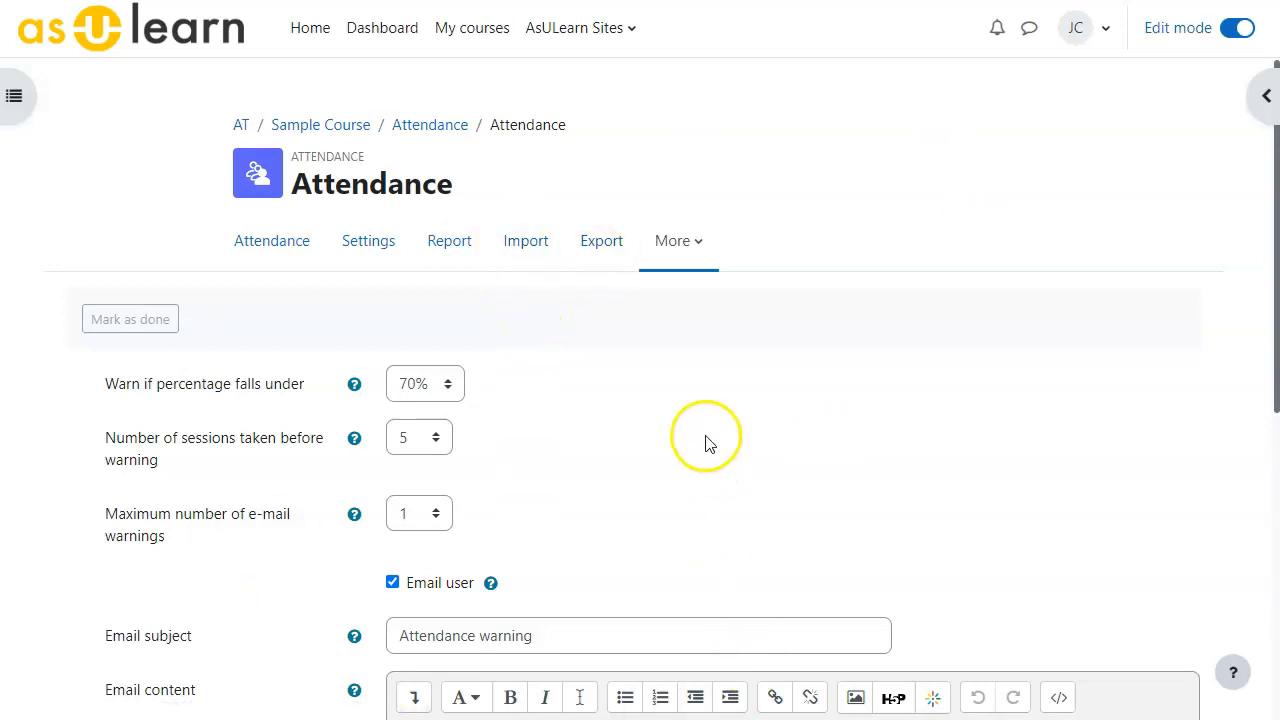
# Return to the attendance sessions and start a new session dated 15 August 2023
pyautogui.click(263, 240)
pyautogui.click(740, 58)
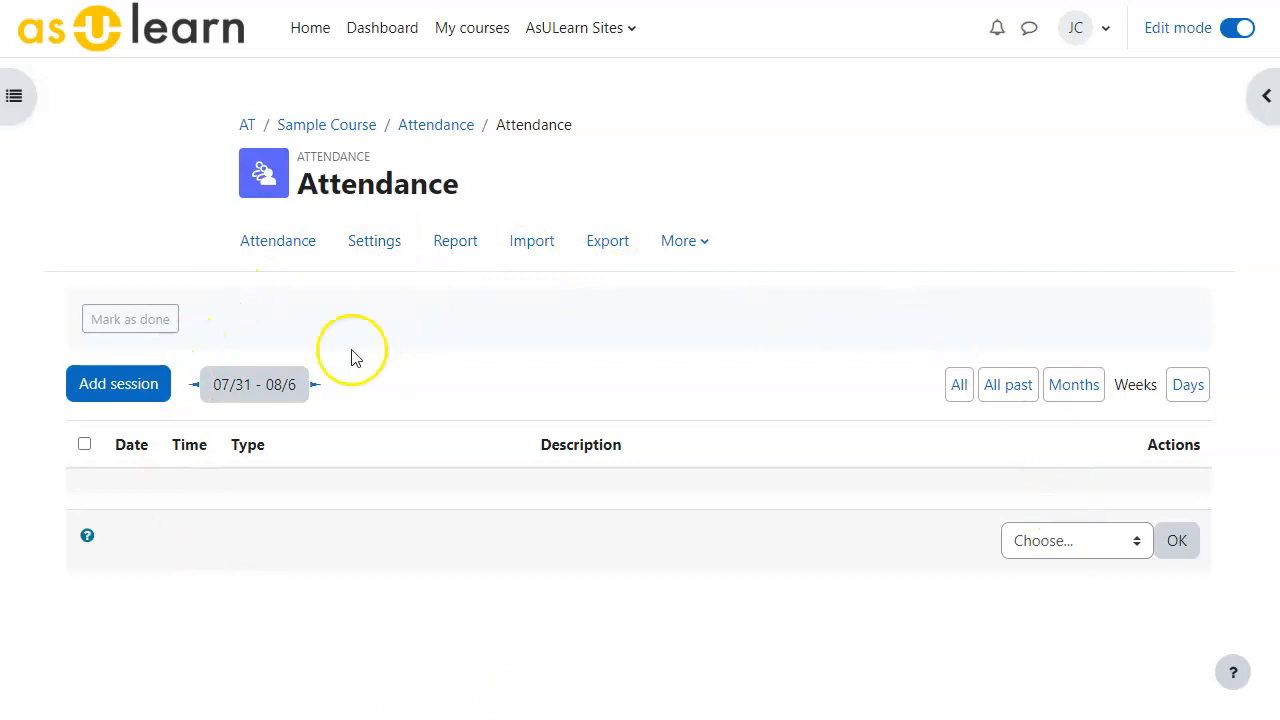
pyautogui.click(137, 384)
pyautogui.scroll(-2, 245, 375)
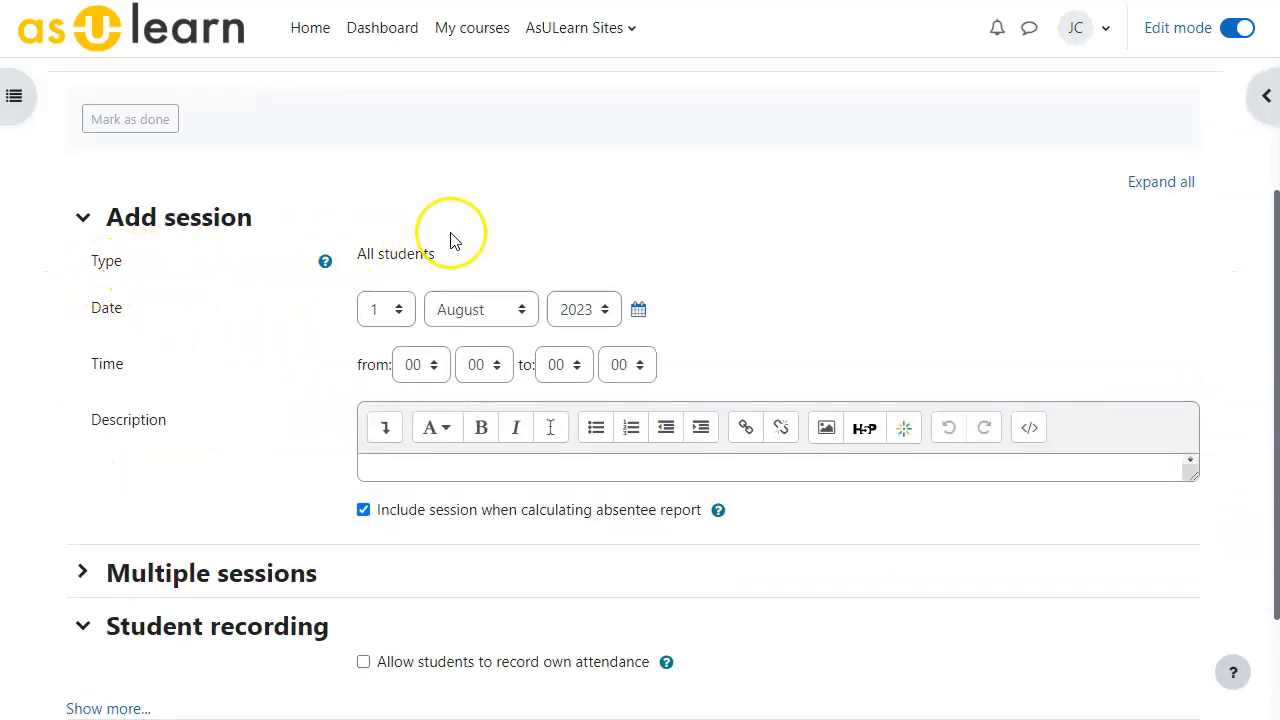
pyautogui.click(375, 314)
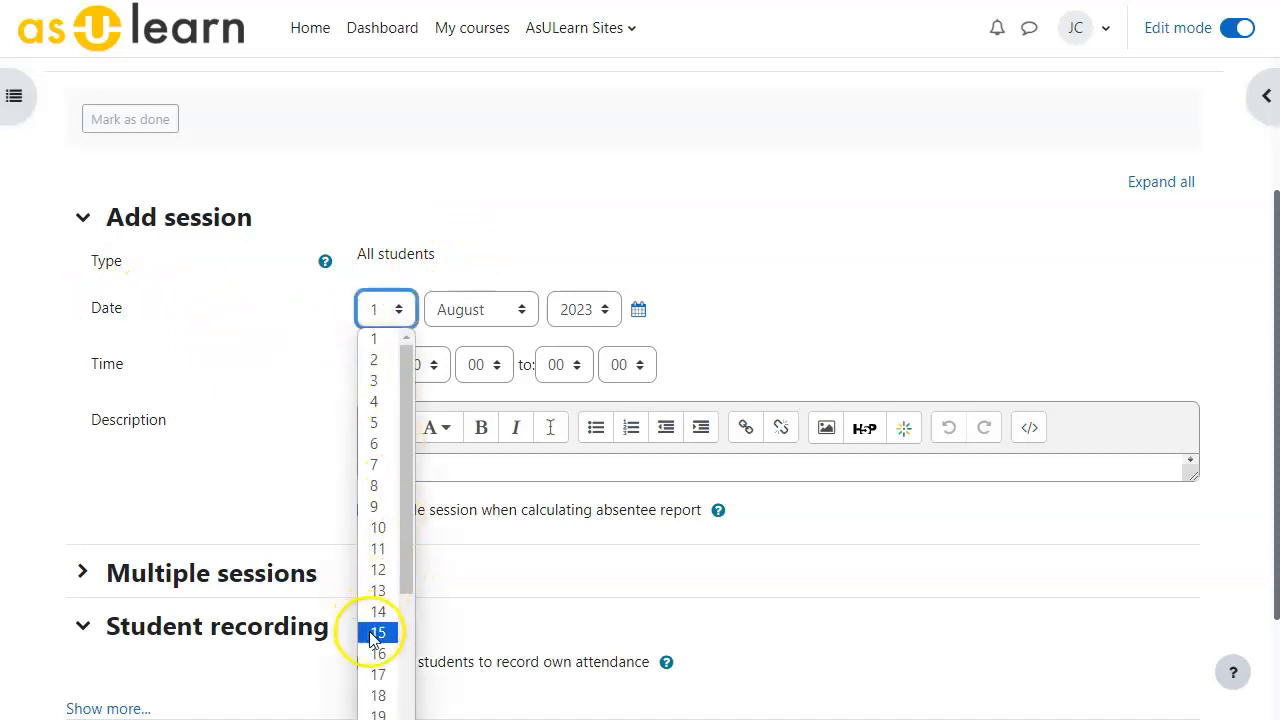
pyautogui.click(381, 636)
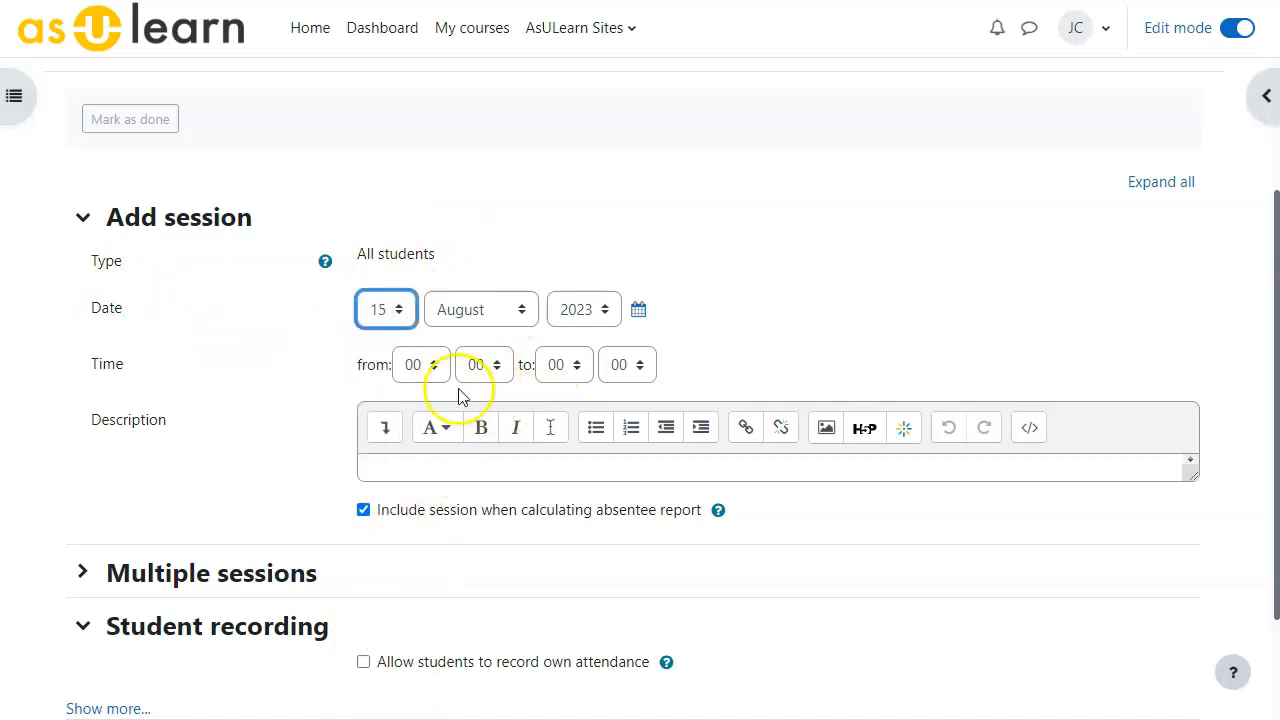
# Set the session time from 10:00 to 11:50 and add the session
pyautogui.click(422, 366)
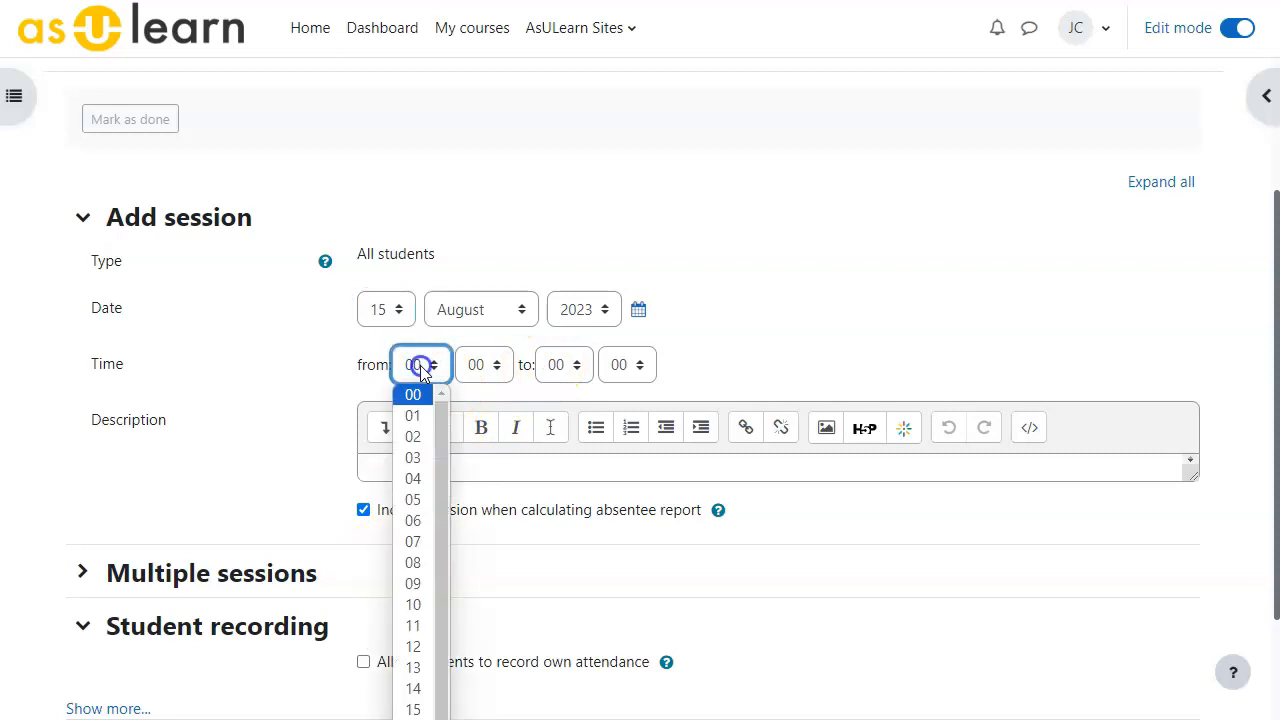
pyautogui.click(414, 605)
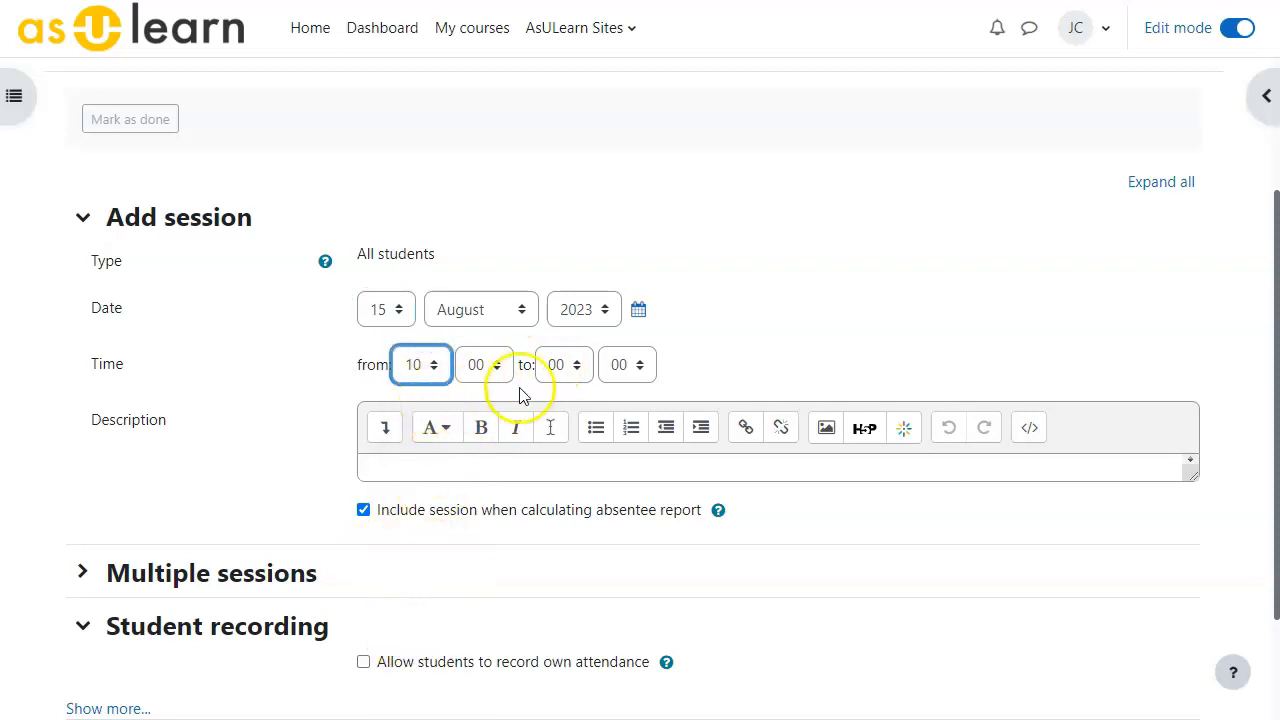
pyautogui.click(560, 364)
pyautogui.click(556, 625)
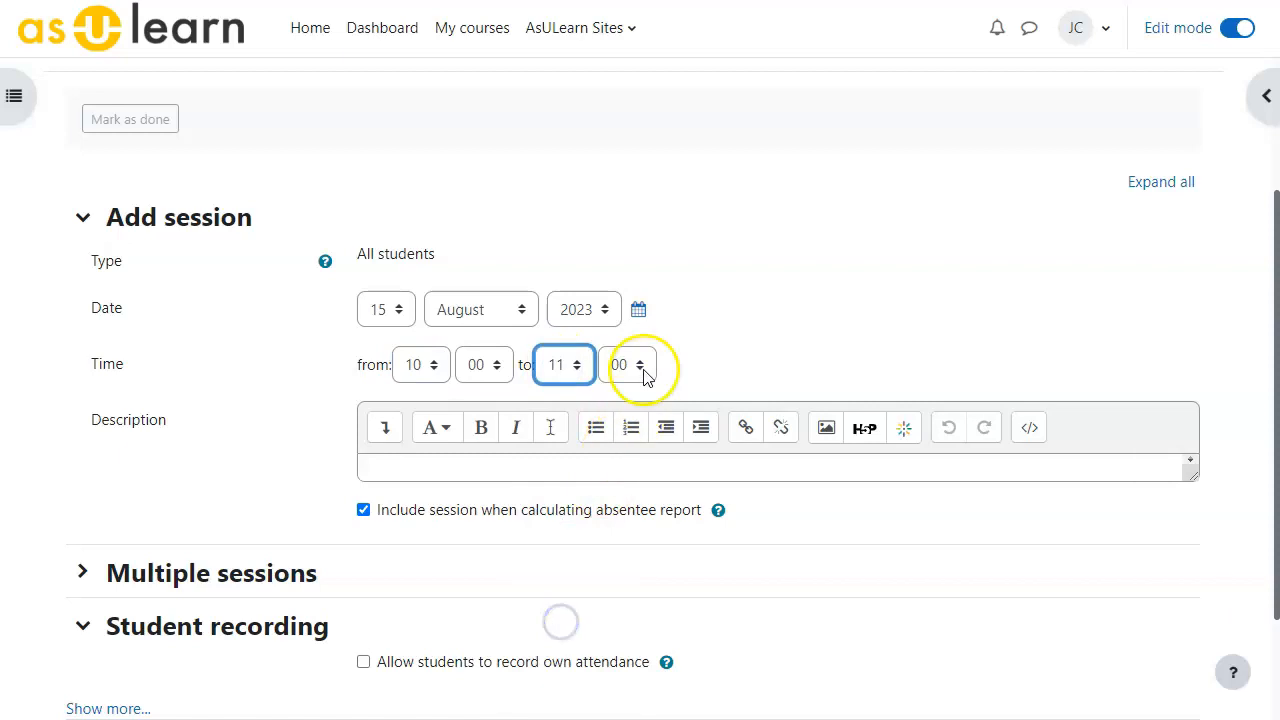
pyautogui.click(638, 364)
pyautogui.scroll(-10, 632, 480)
pyautogui.click(622, 604)
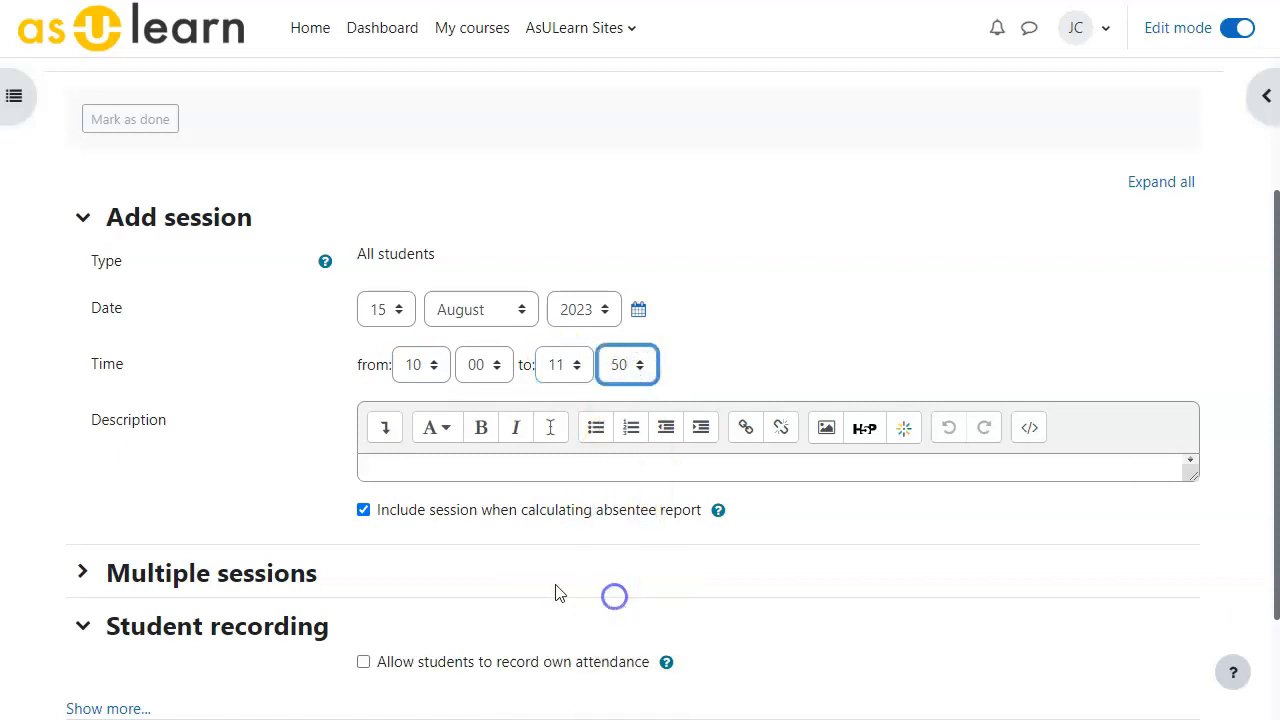
pyautogui.scroll(-1, 382, 545)
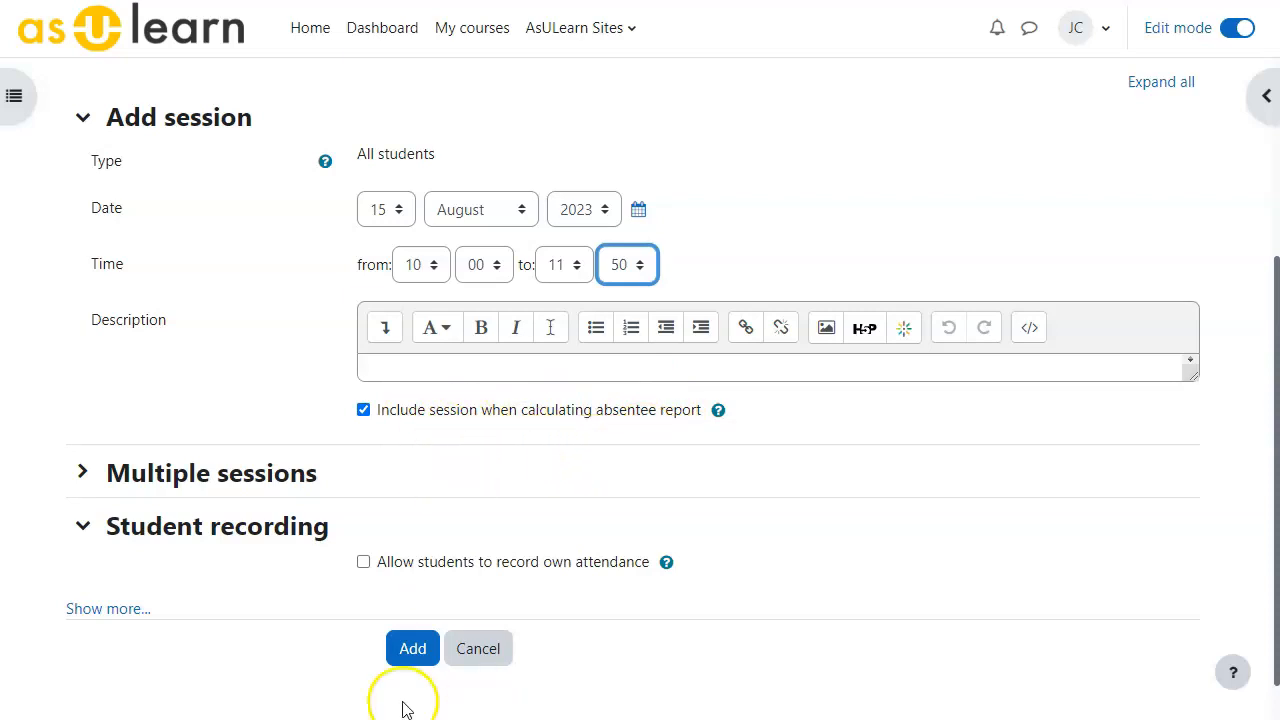
pyautogui.click(414, 650)
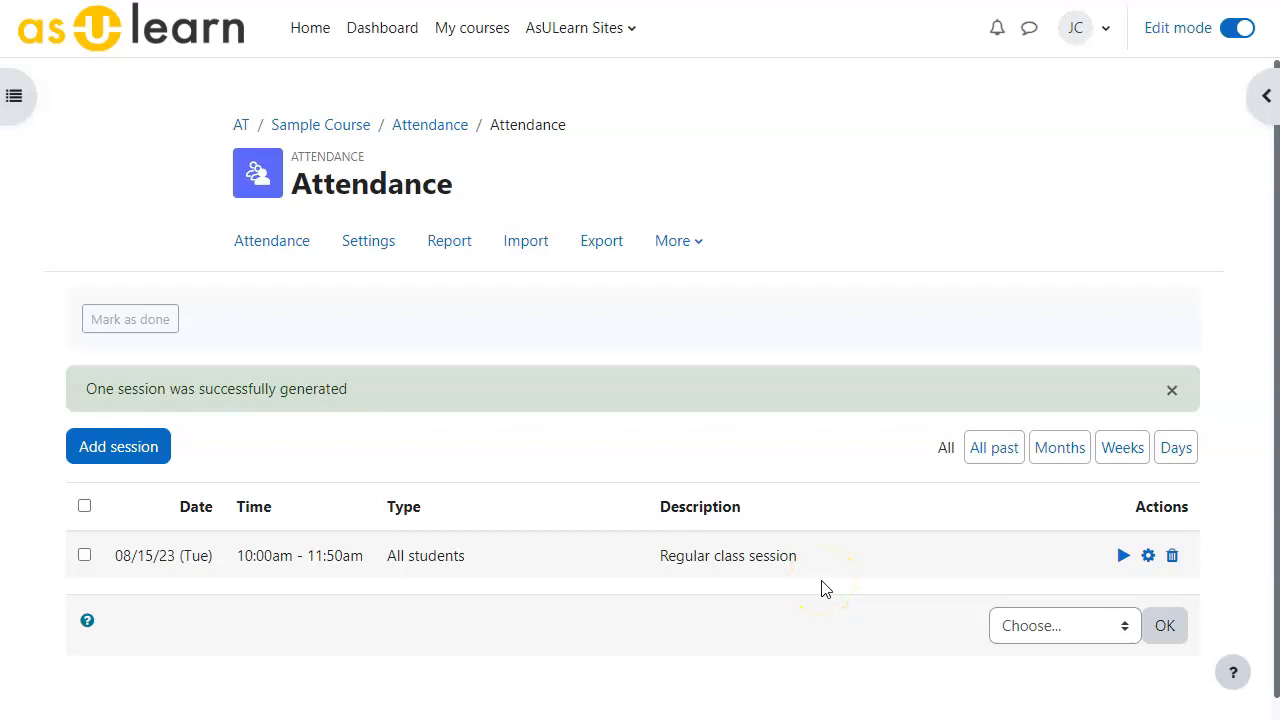
# Start another attendance session dated 15 August 2023
pyautogui.click(141, 461)
pyautogui.scroll(-1, 341, 427)
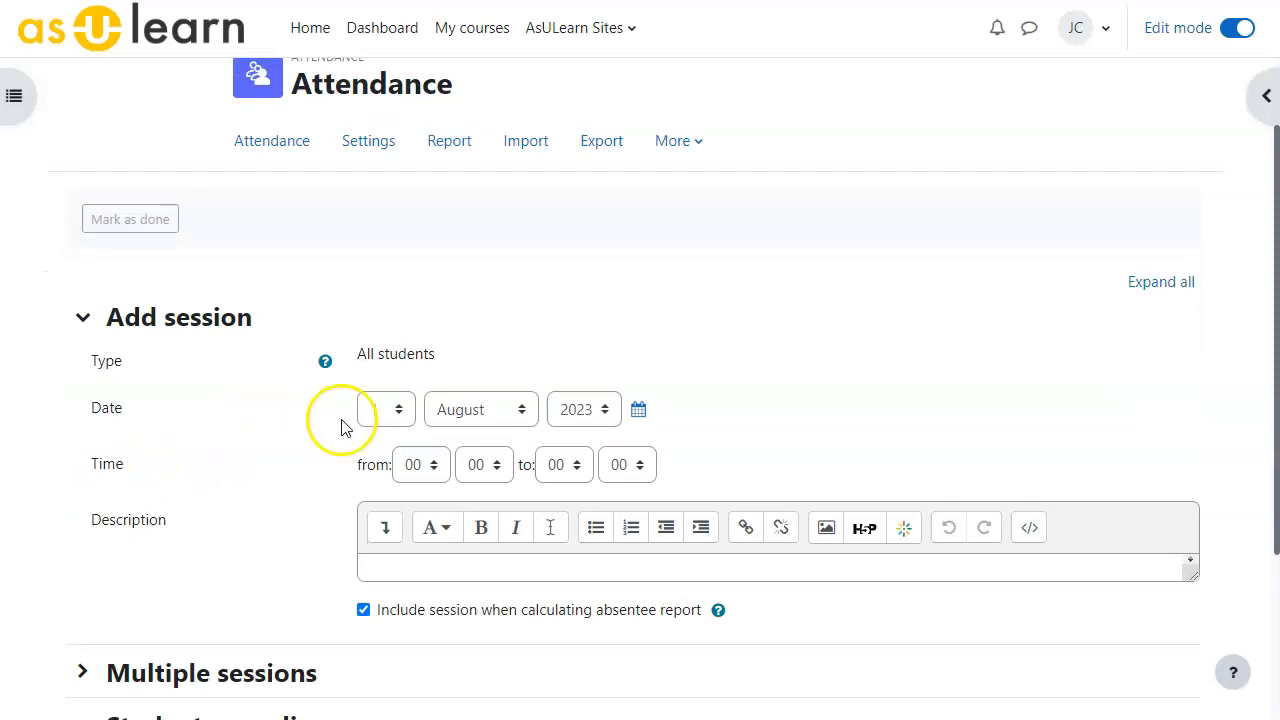
pyautogui.click(451, 410)
pyautogui.click(395, 409)
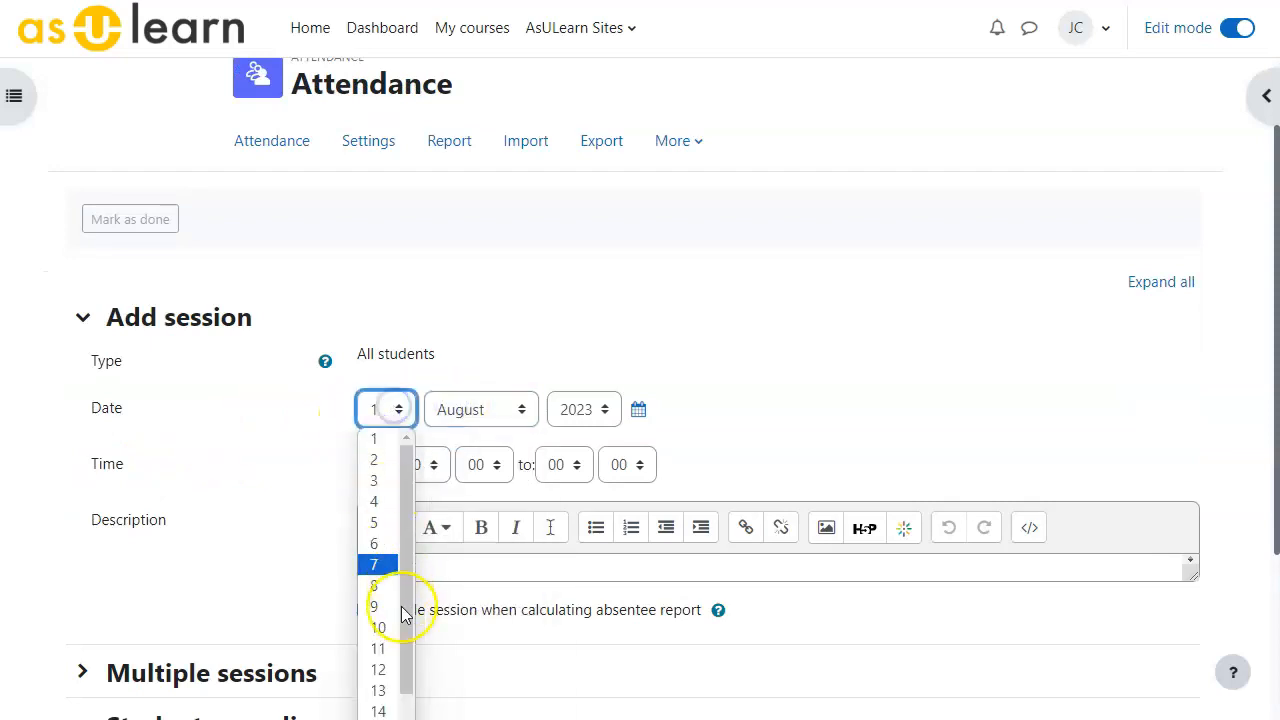
pyautogui.click(380, 719)
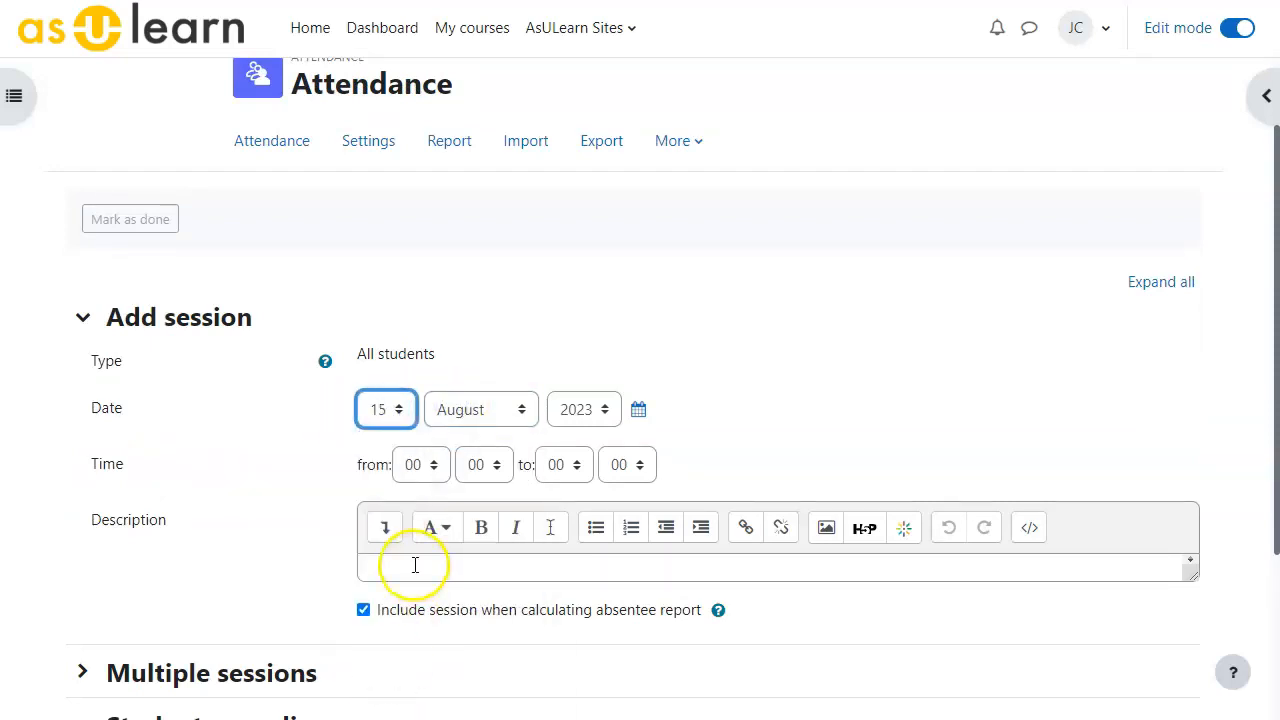
# Set this second session's time from 10:00 to 11:50
pyautogui.click(410, 466)
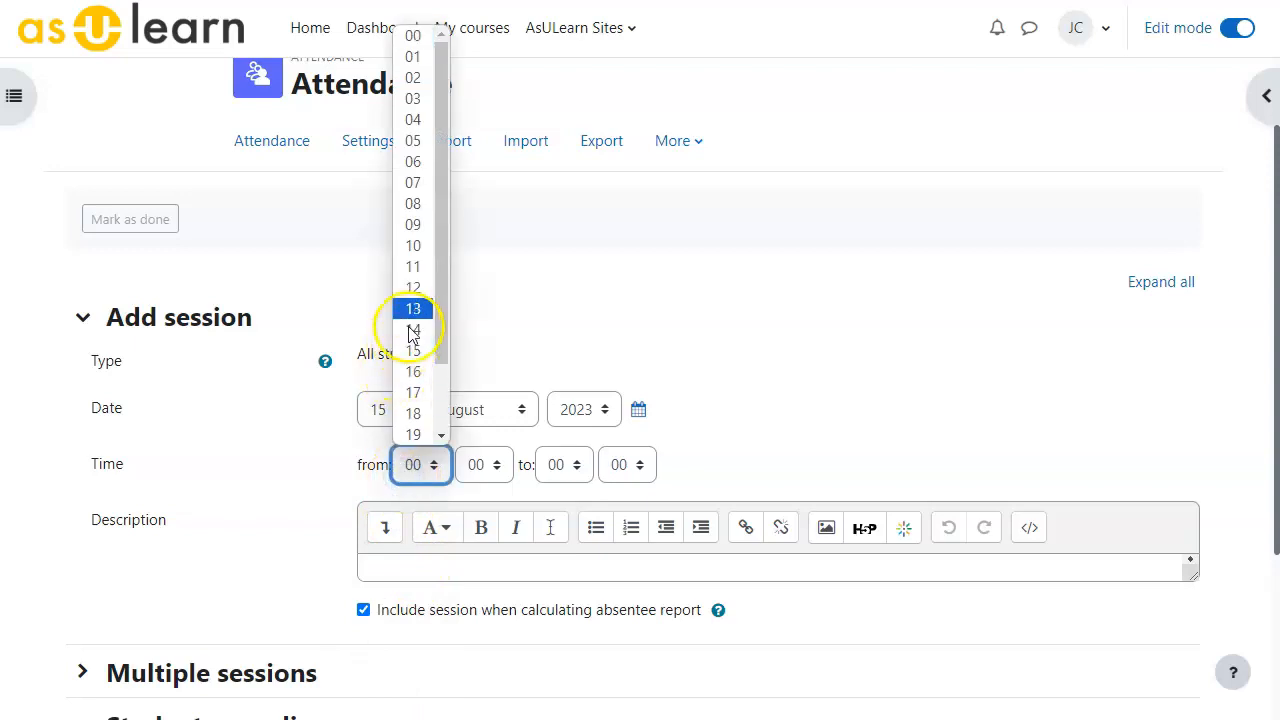
pyautogui.click(413, 246)
pyautogui.click(562, 461)
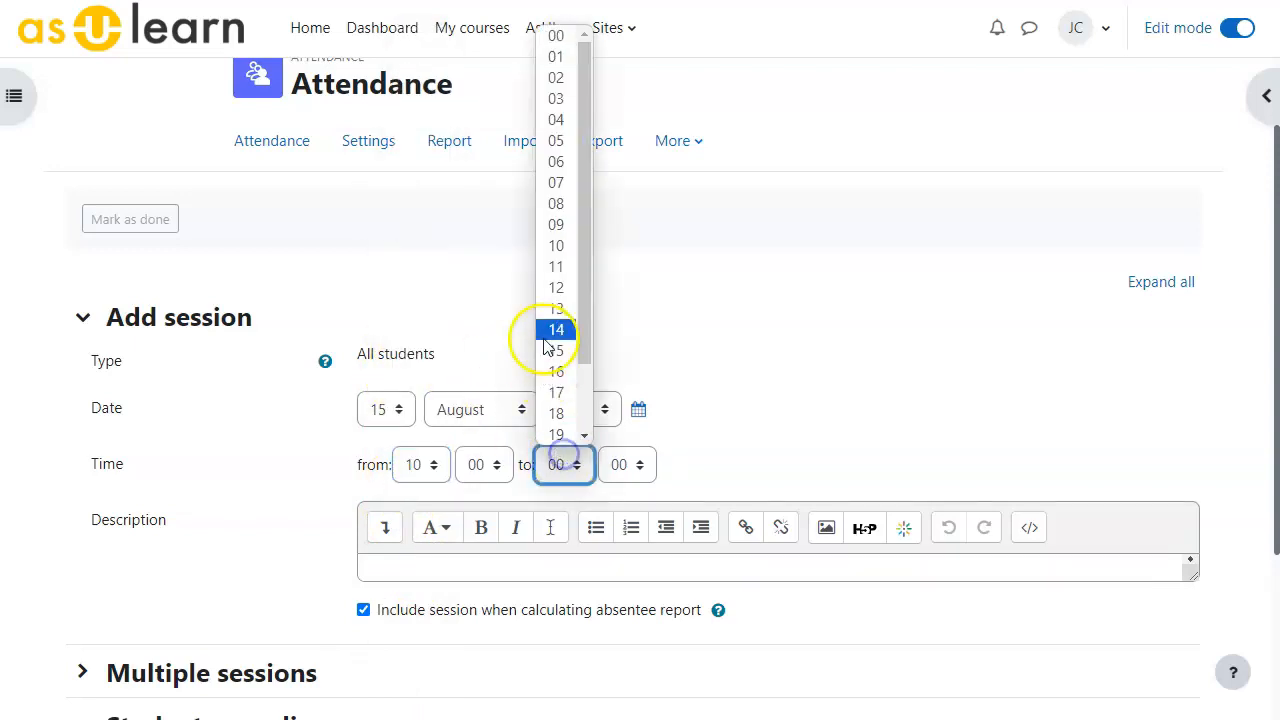
pyautogui.click(546, 266)
pyautogui.click(605, 465)
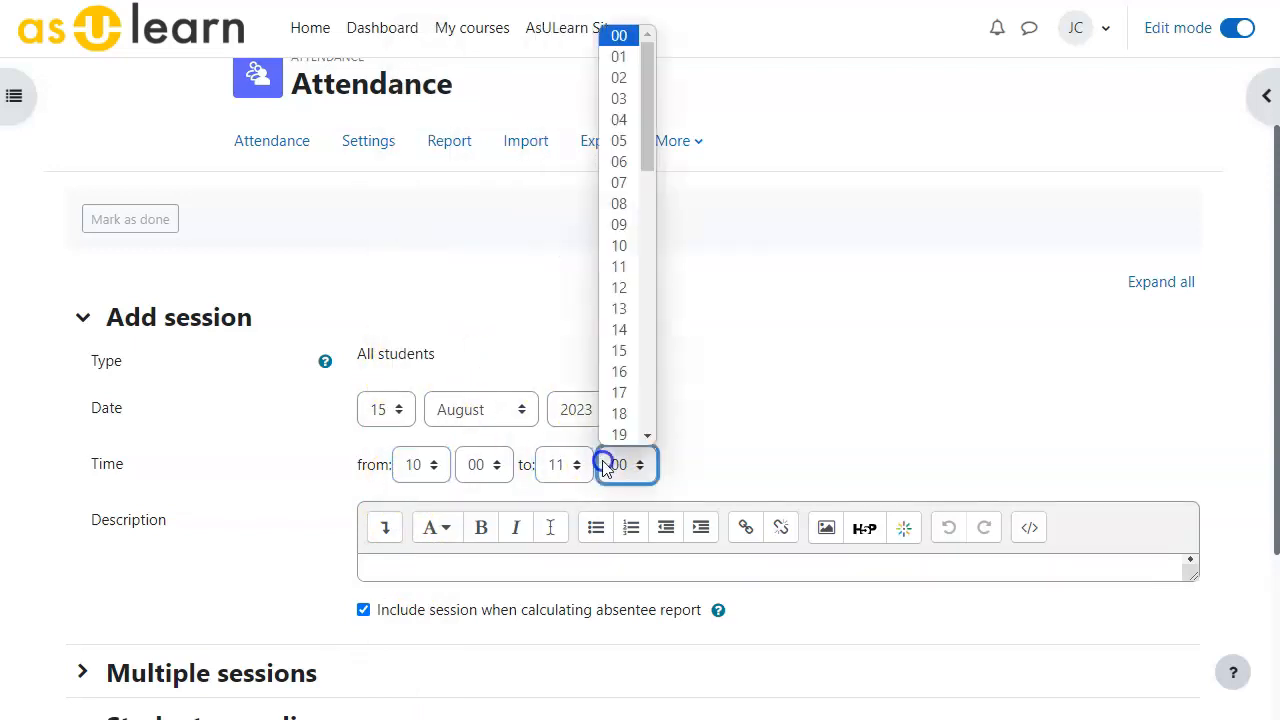
pyautogui.scroll(-8, 621, 320)
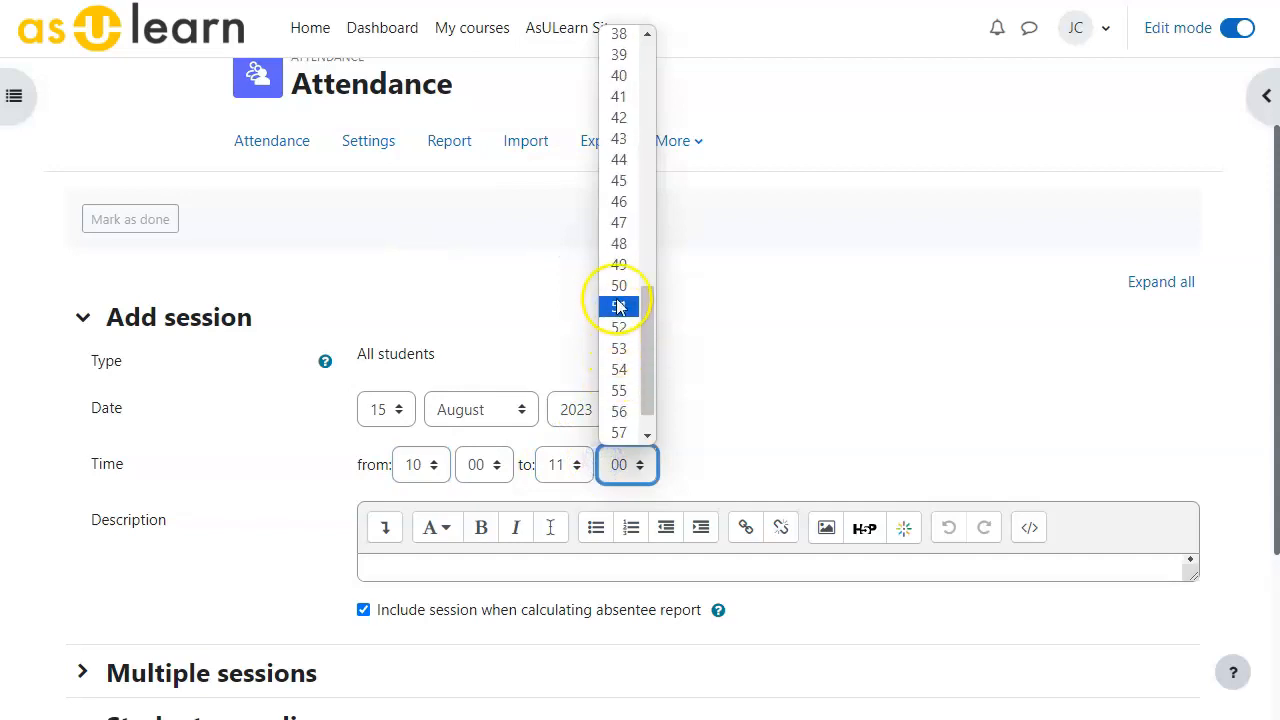
pyautogui.click(619, 286)
# Turn on multiple sessions and repeat the session on Monday, Wednesday and Friday
pyautogui.scroll(-3, 357, 514)
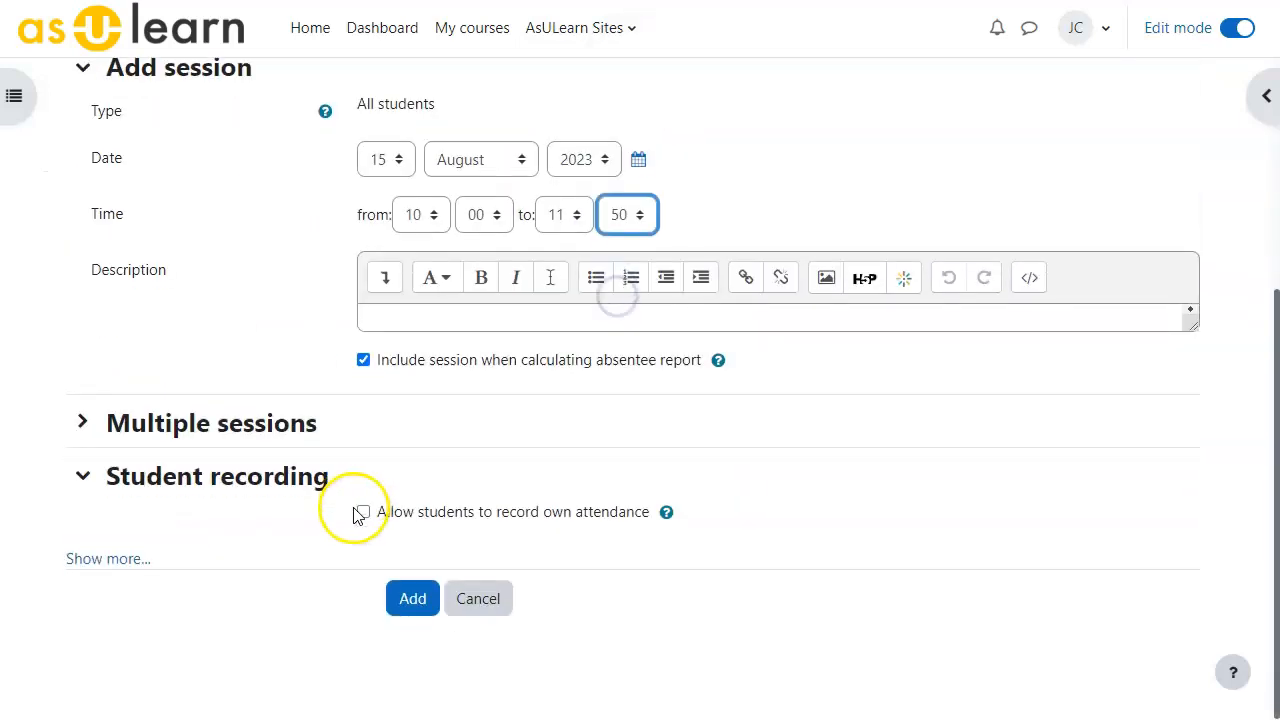
pyautogui.click(84, 425)
pyautogui.scroll(-2, 88, 434)
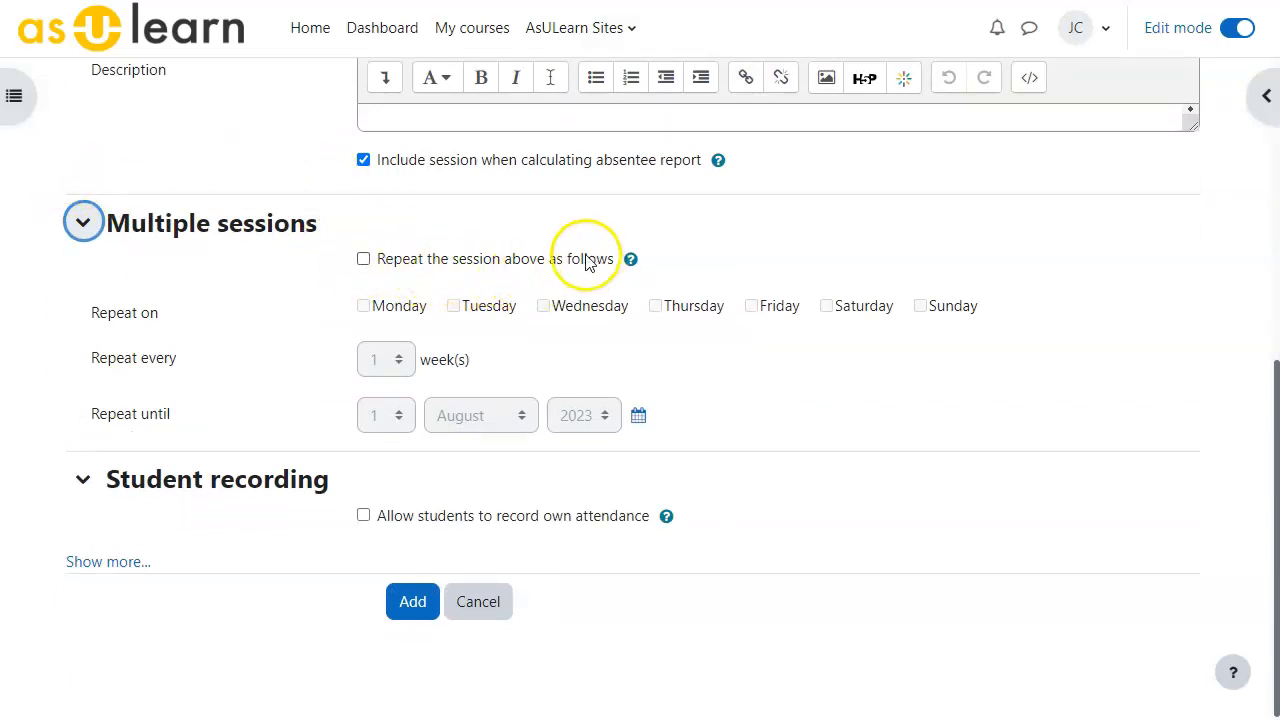
pyautogui.click(363, 258)
pyautogui.scroll(1, 405, 220)
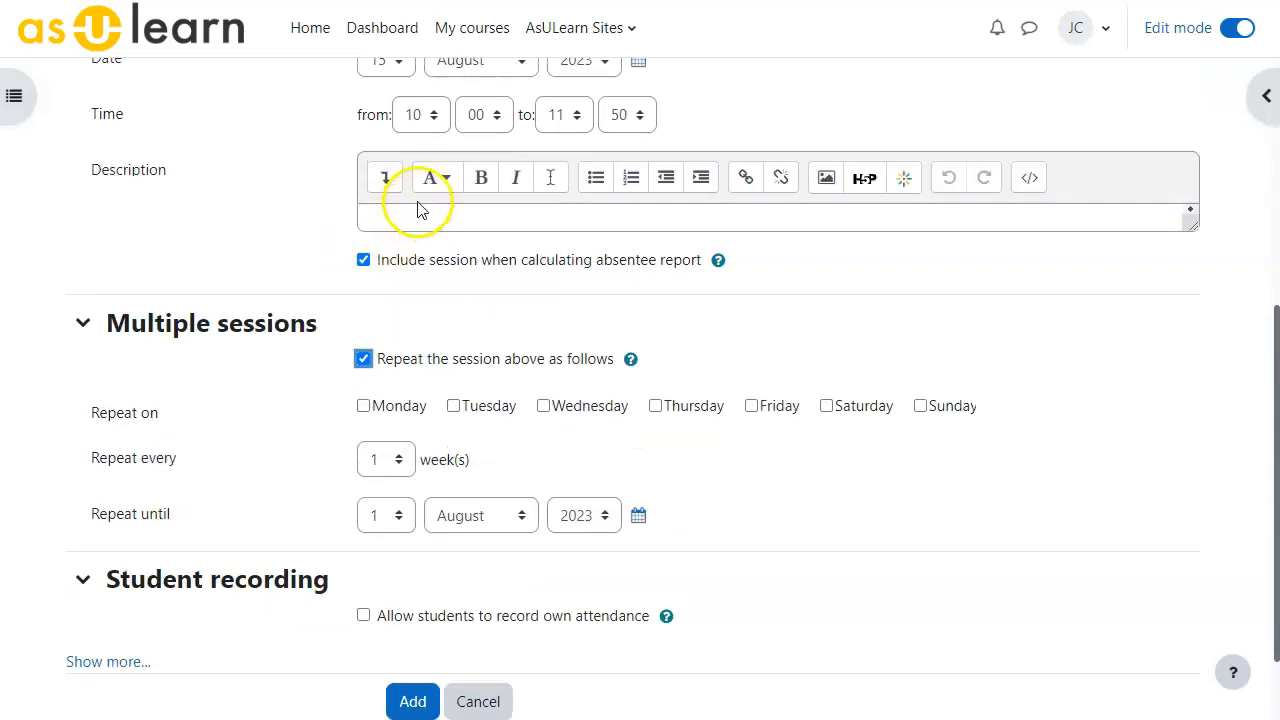
pyautogui.scroll(3, 418, 208)
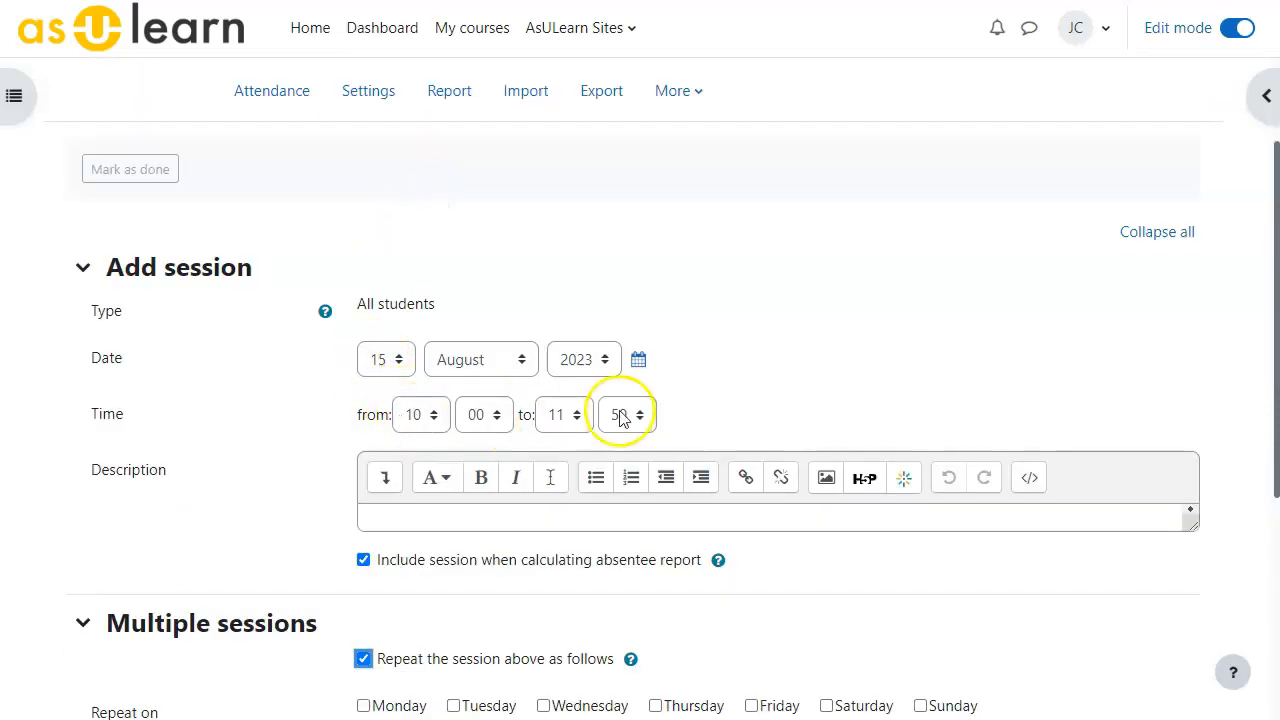
pyautogui.scroll(-4, 234, 490)
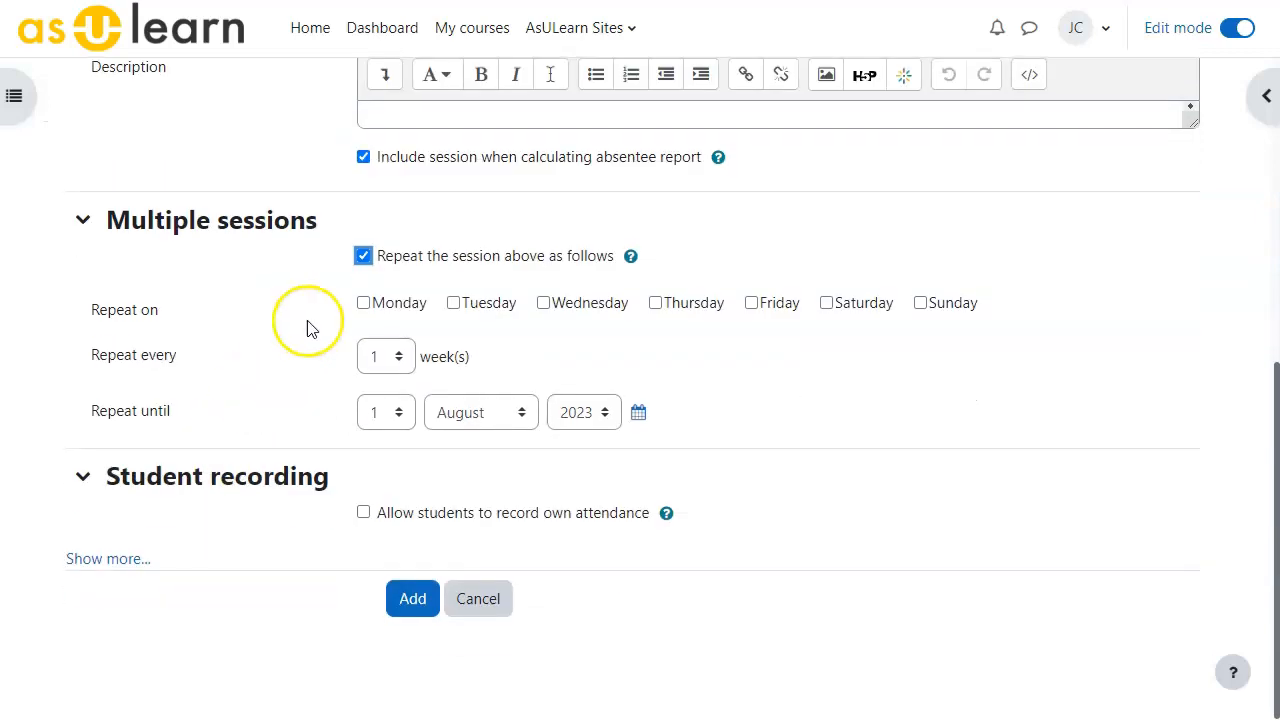
pyautogui.click(543, 303)
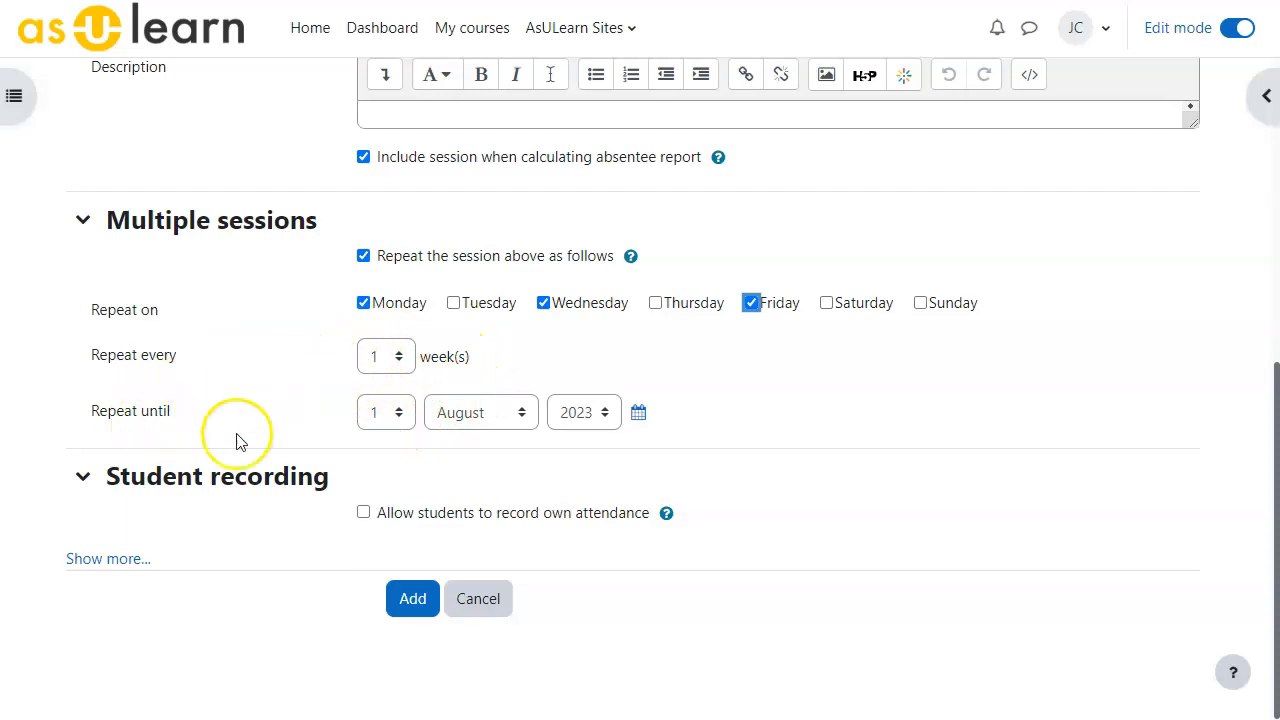
# Set the repetition to run until 10 December 2023 and add the sessions
pyautogui.click(472, 413)
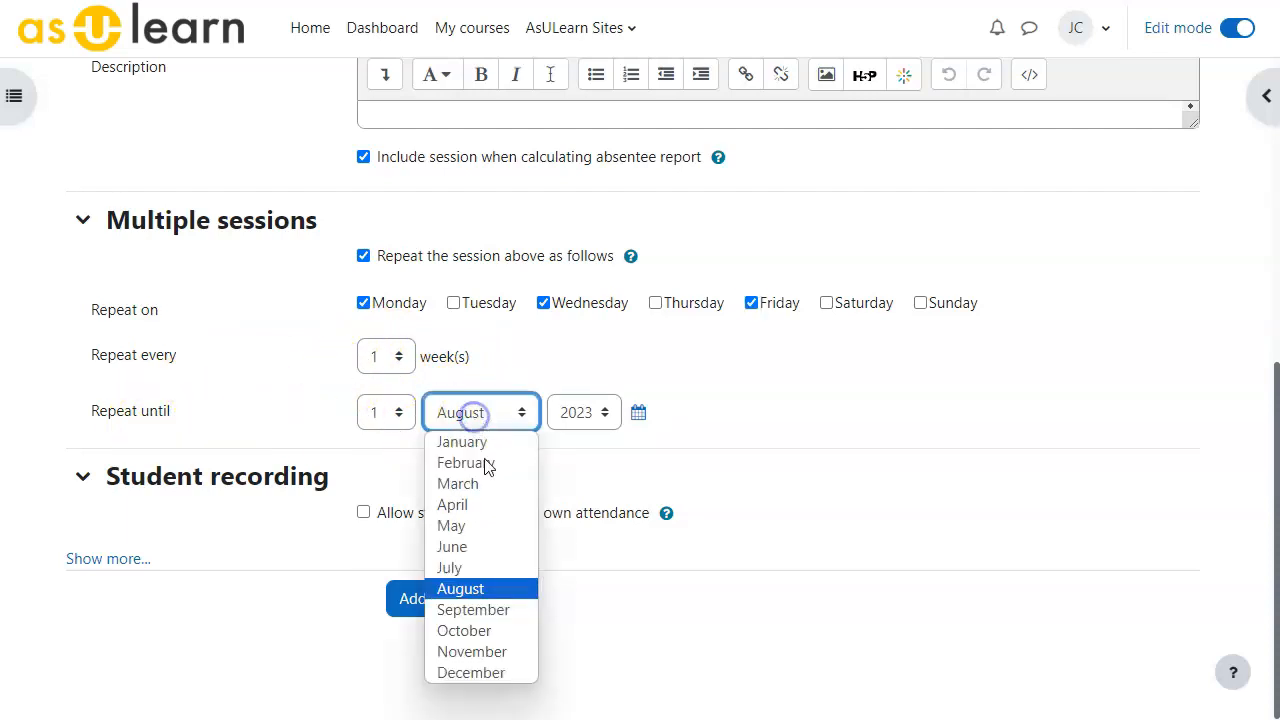
pyautogui.click(468, 668)
pyautogui.click(381, 425)
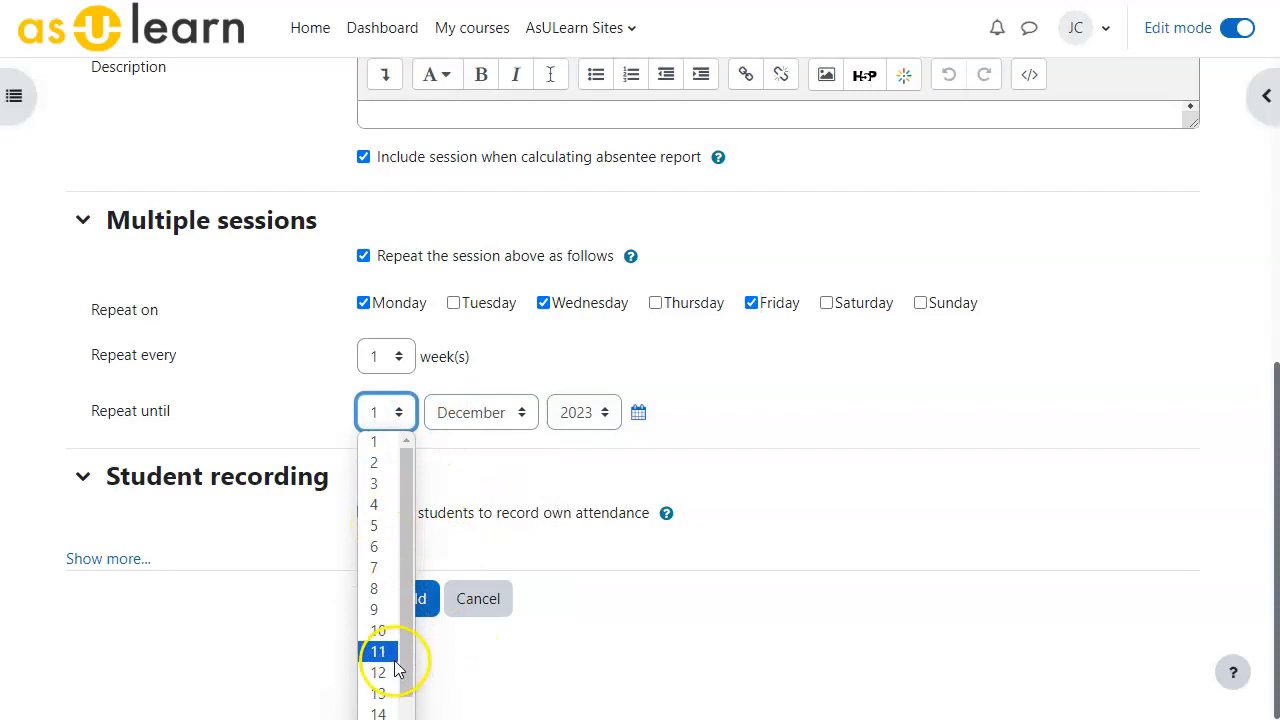
pyautogui.click(376, 628)
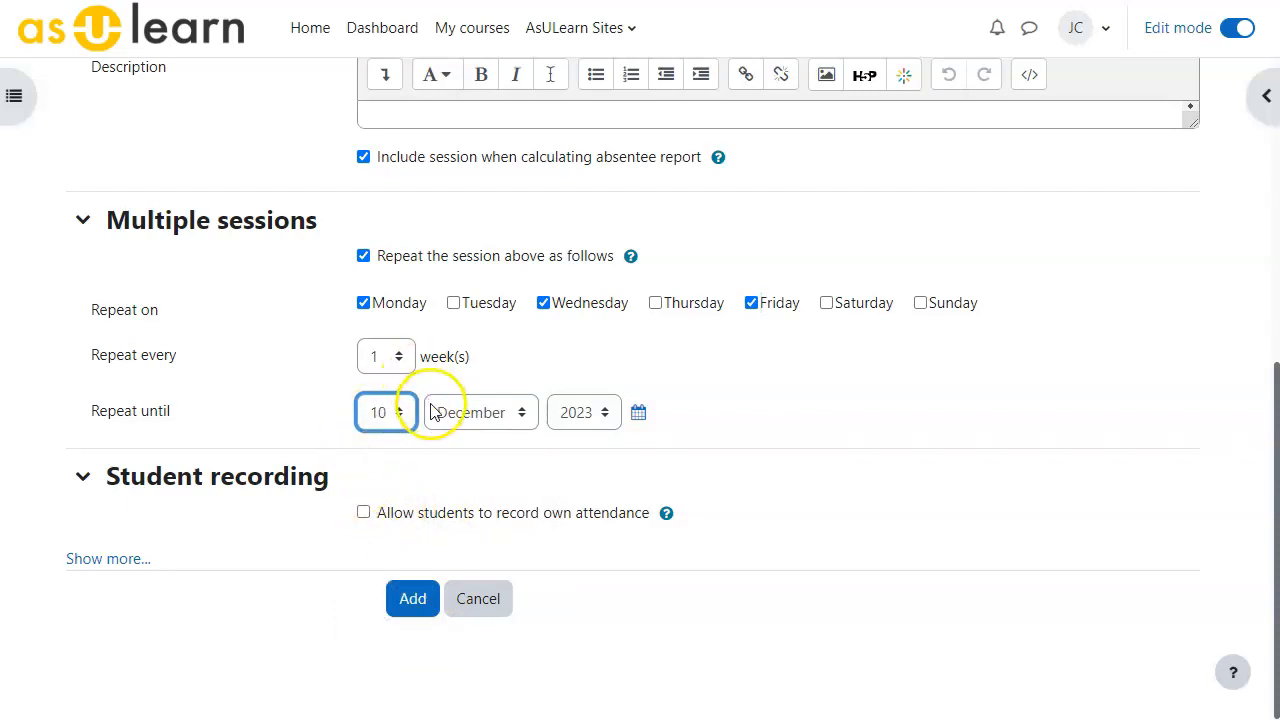
pyautogui.click(405, 600)
# Look through the generated sessions, then delete the Tuesday 08/15/23 session and confirm its removal
pyautogui.scroll(-10, 266, 317)
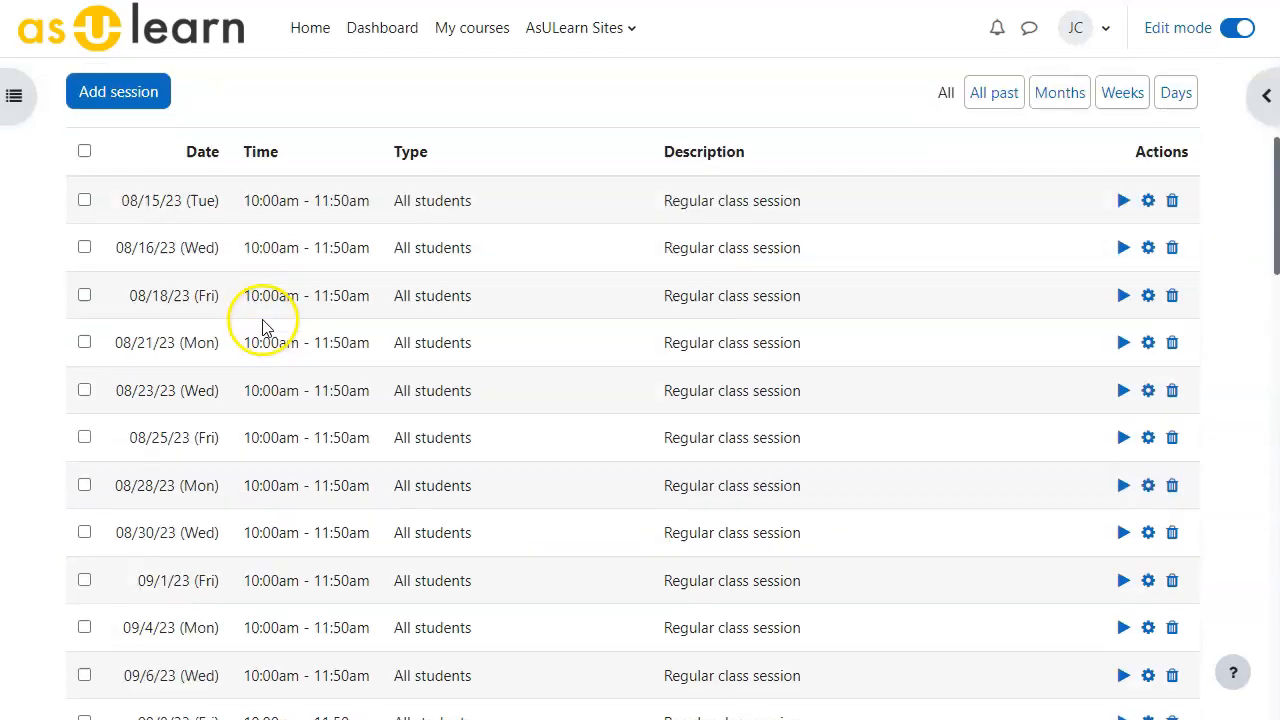
pyautogui.scroll(-10, 260, 345)
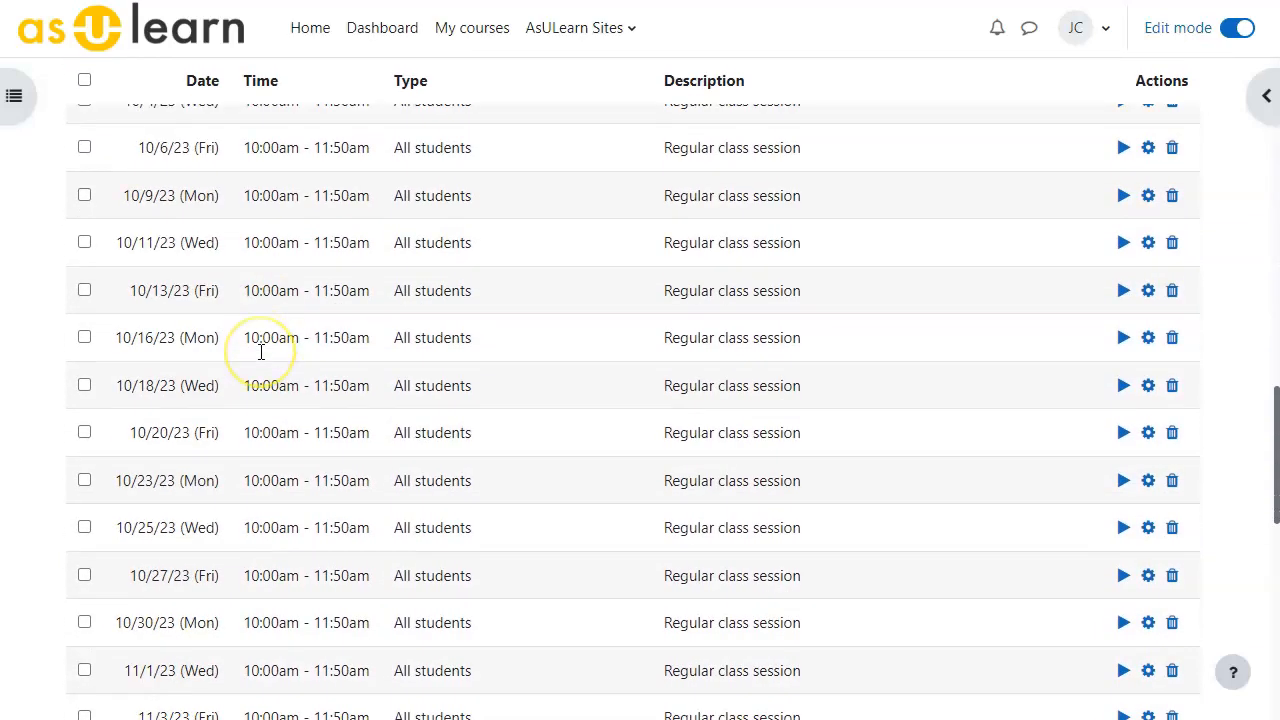
pyautogui.scroll(15, 258, 350)
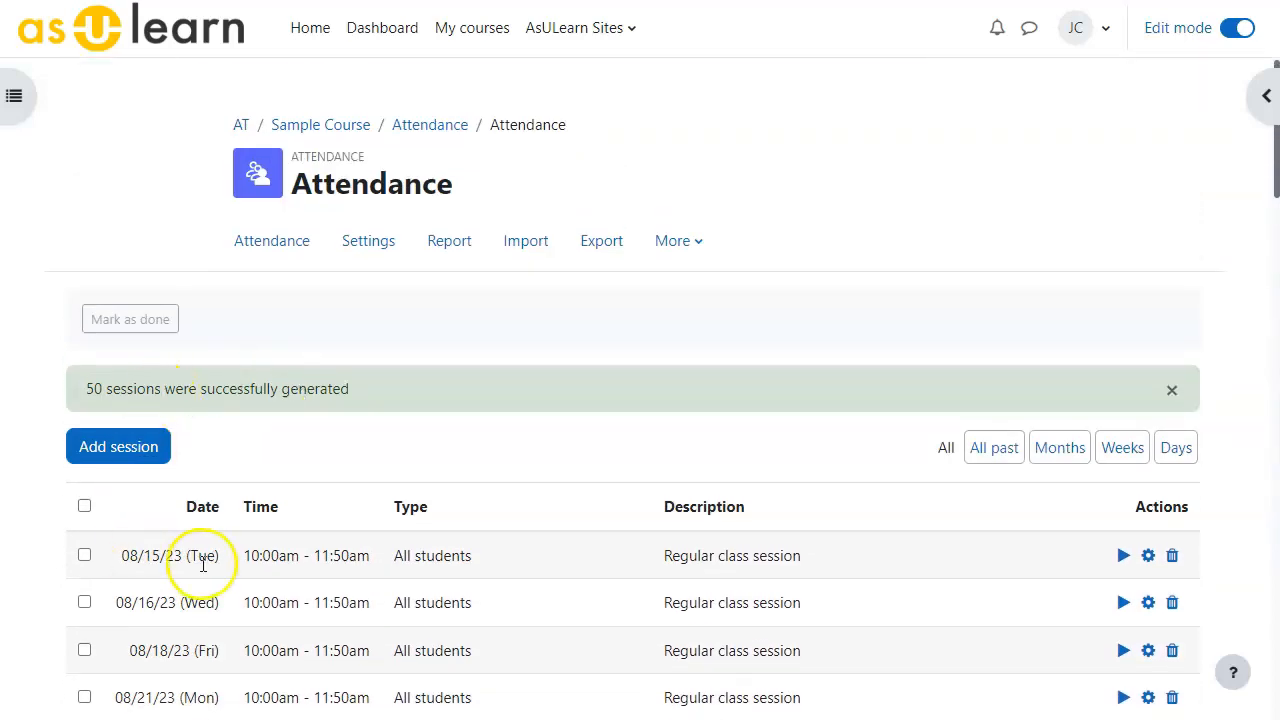
pyautogui.scroll(-2, 190, 530)
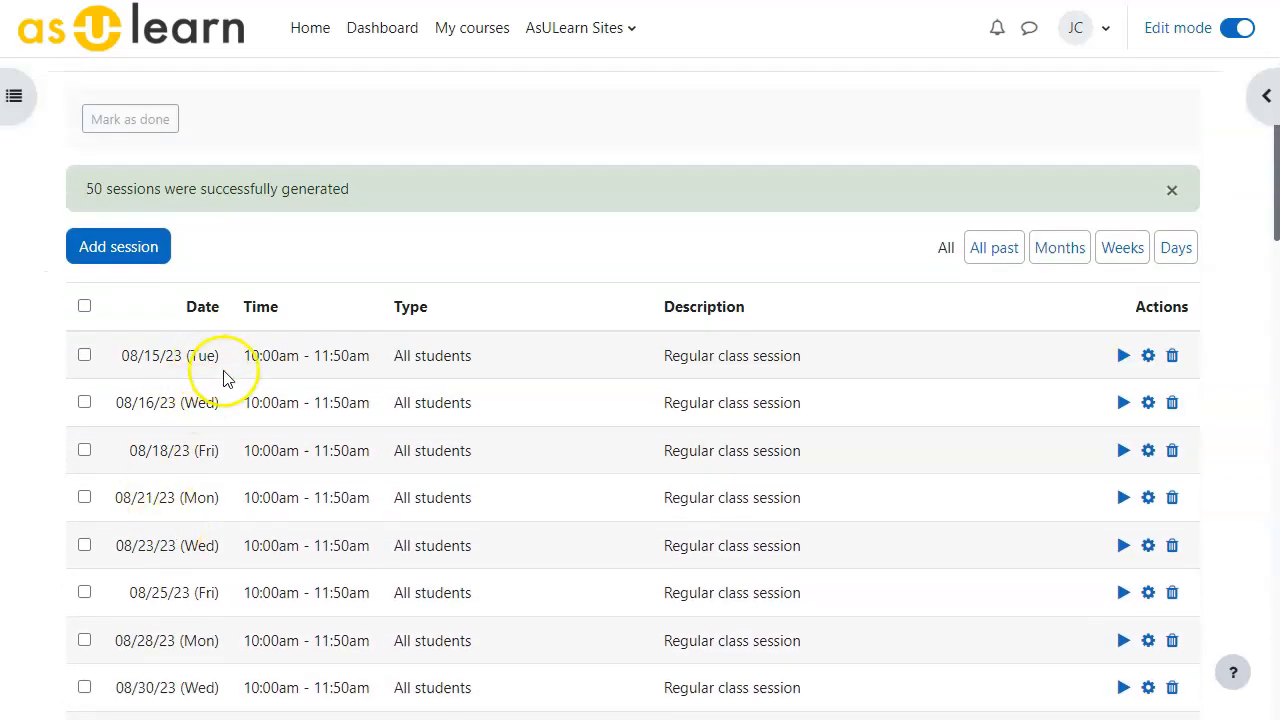
pyautogui.click(1171, 356)
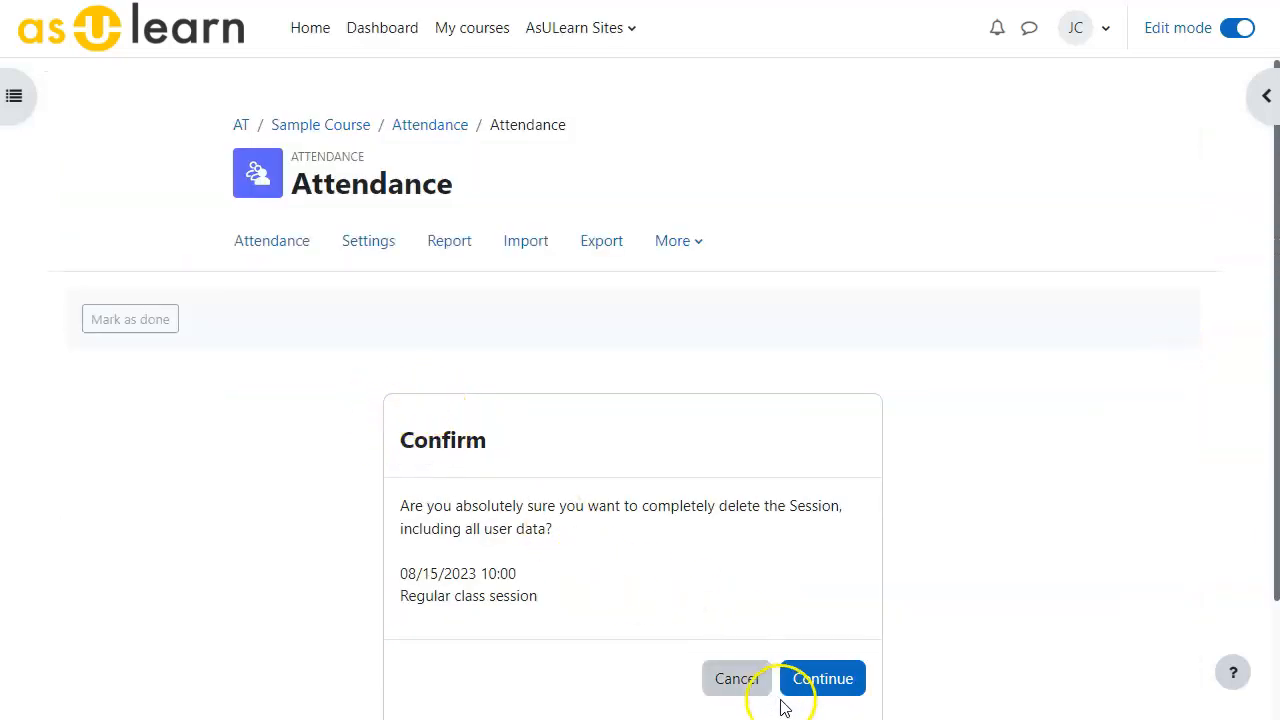
pyautogui.click(823, 685)
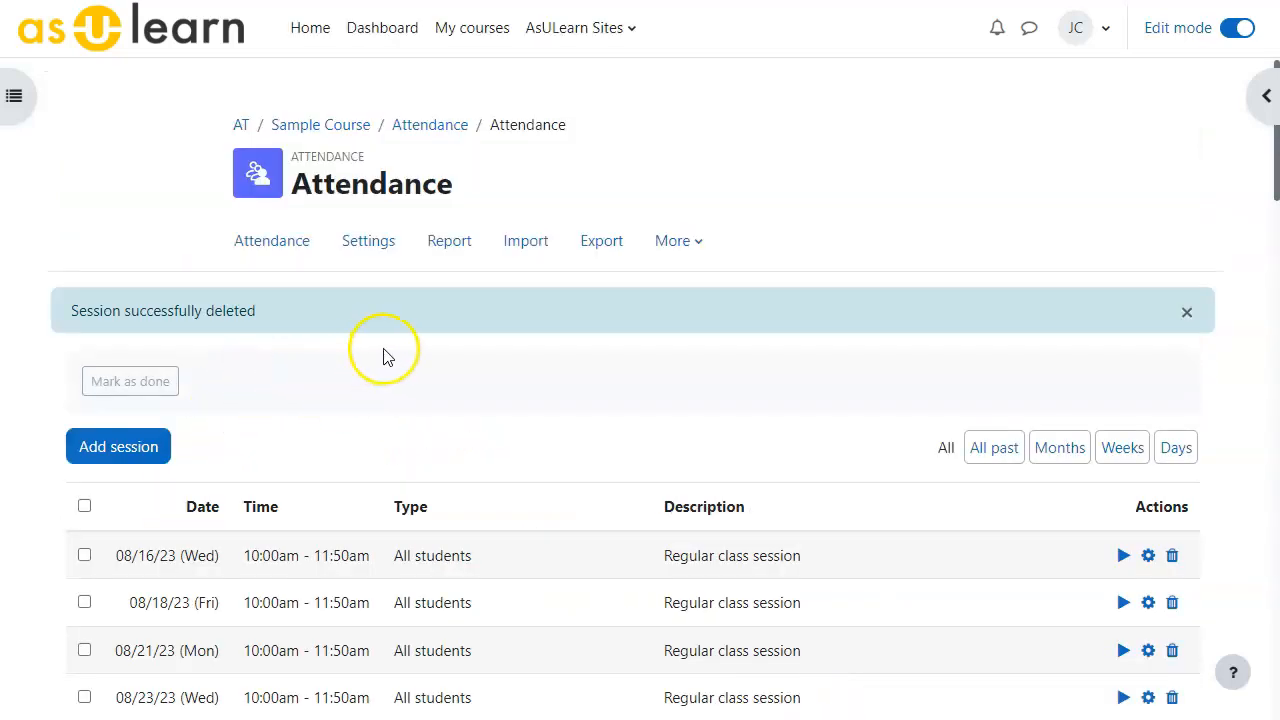
# Open attendance taking for the 08/16/23 session and go to the student list
pyautogui.scroll(-5, 386, 355)
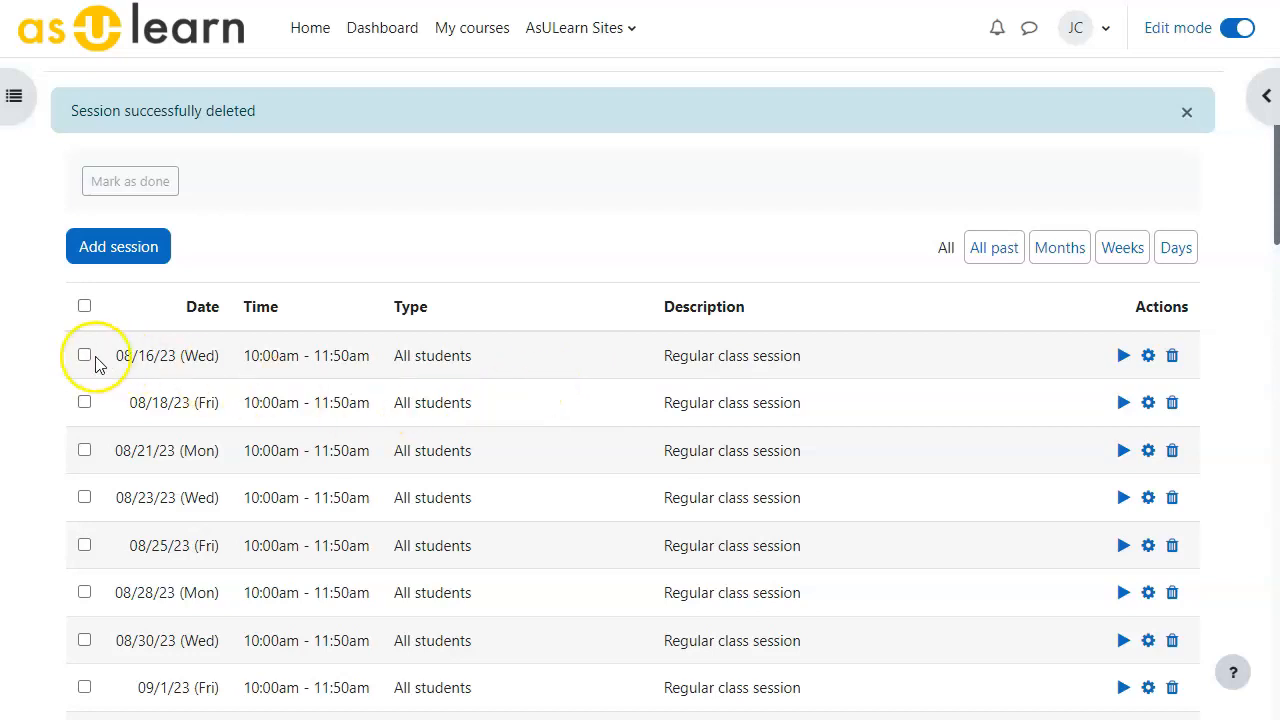
pyautogui.click(1124, 358)
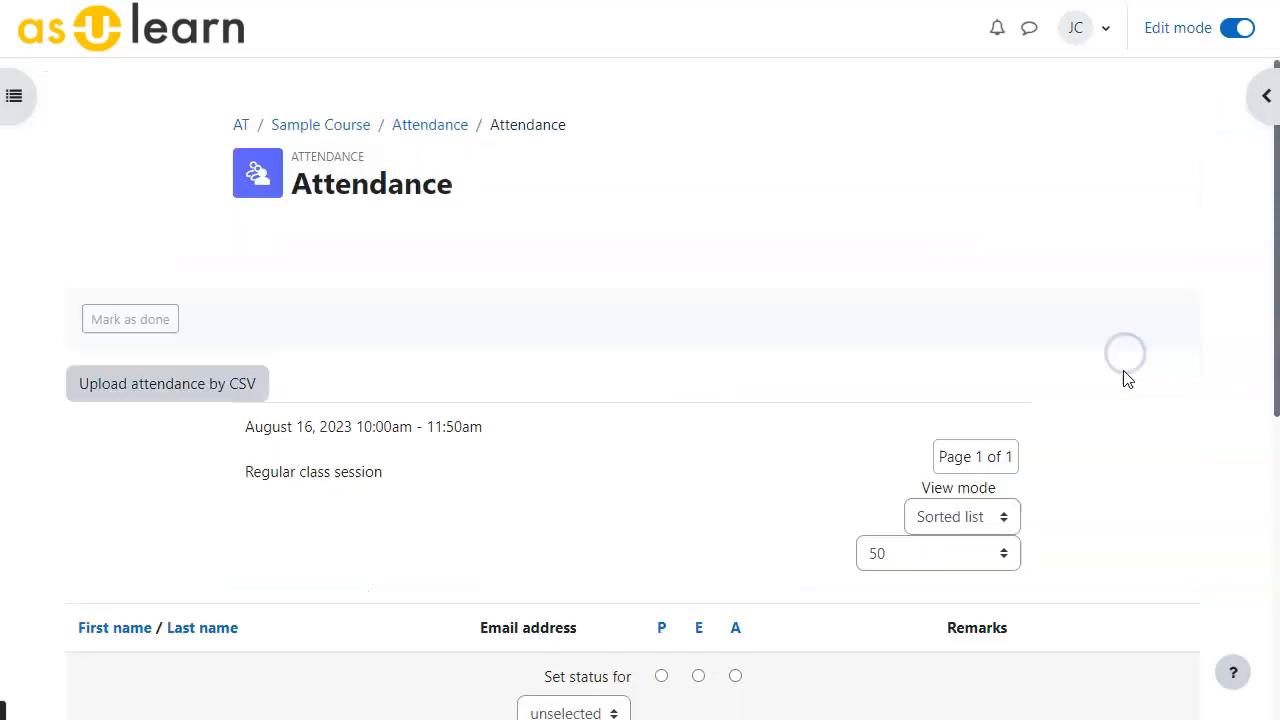
pyautogui.scroll(-4, 543, 300)
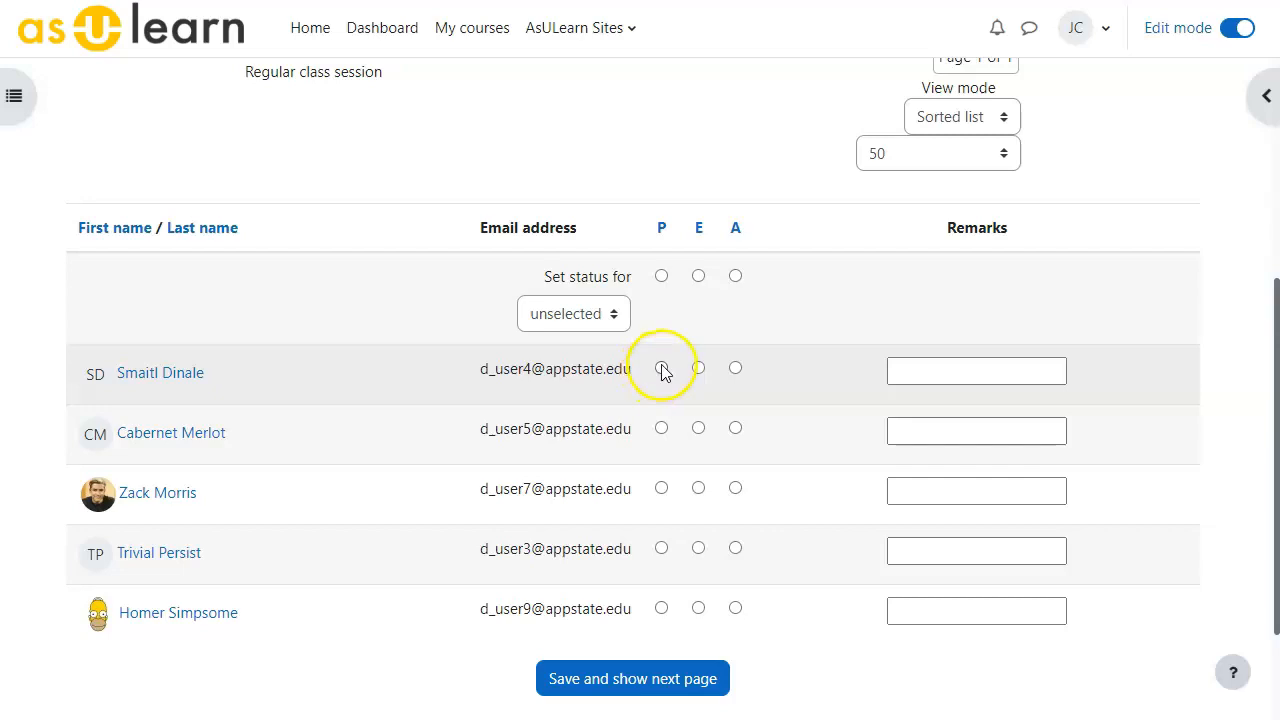
# Try marking students individually, with the second as Excused (E), the third as Absent (A) and the last as Present (P)
pyautogui.click(698, 428)
pyautogui.click(735, 488)
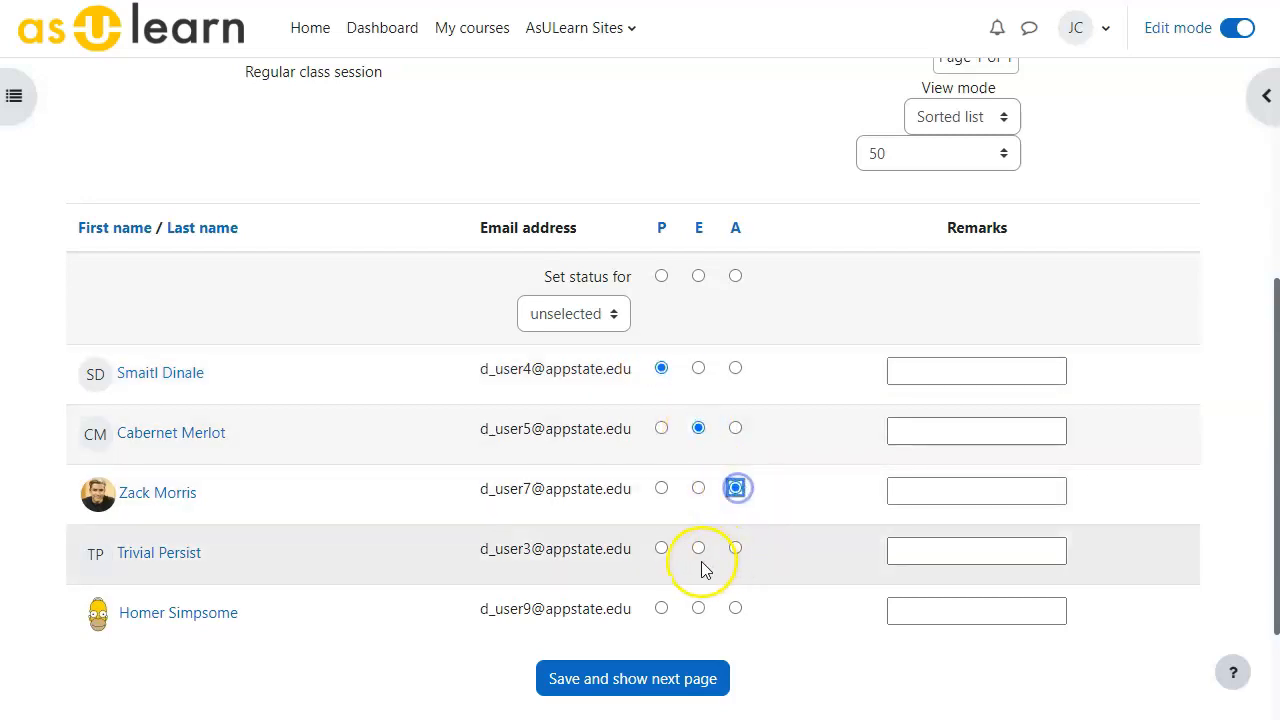
pyautogui.click(662, 607)
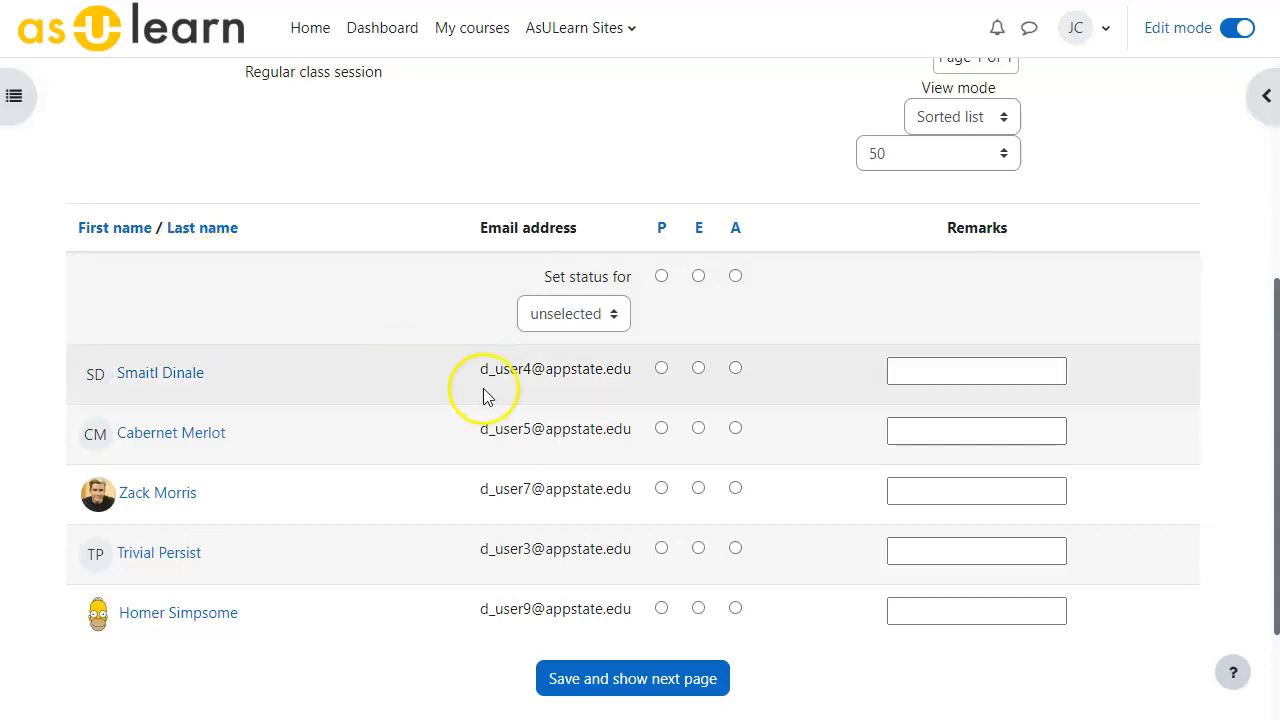
# Set the status of all unselected students to Present (P), then change the third student to Absent (A)
pyautogui.click(662, 277)
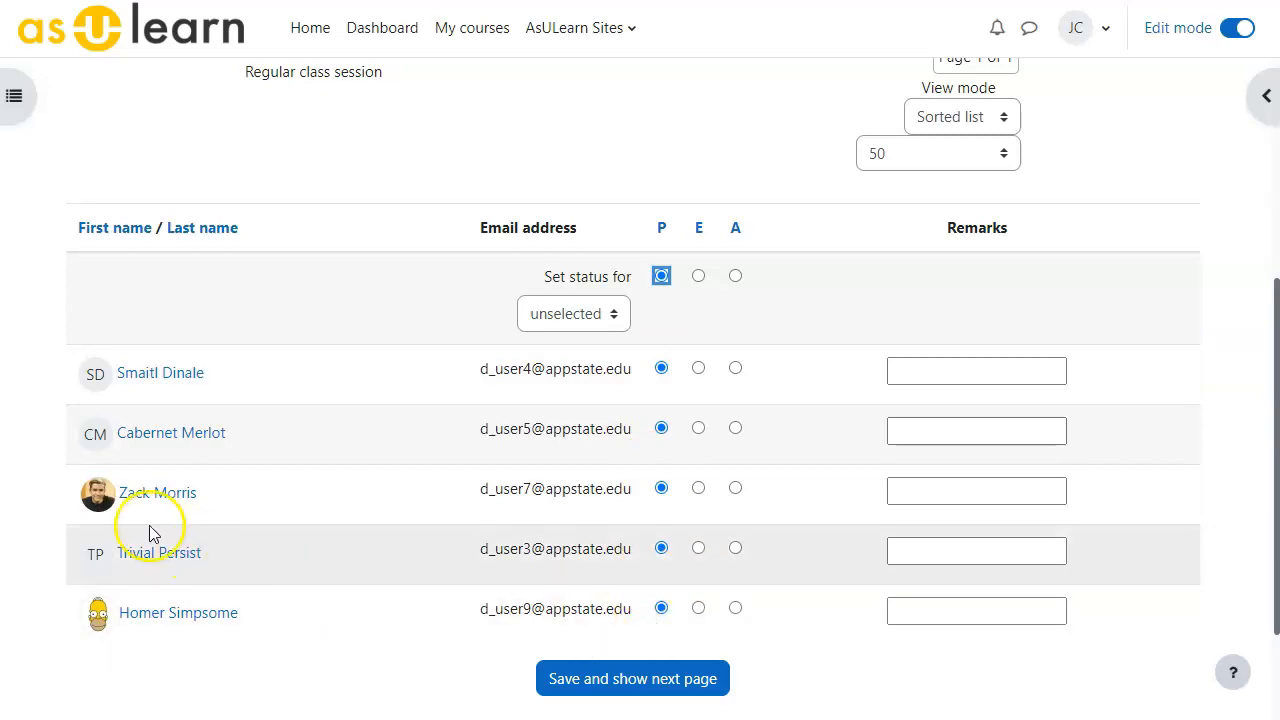
pyautogui.click(736, 488)
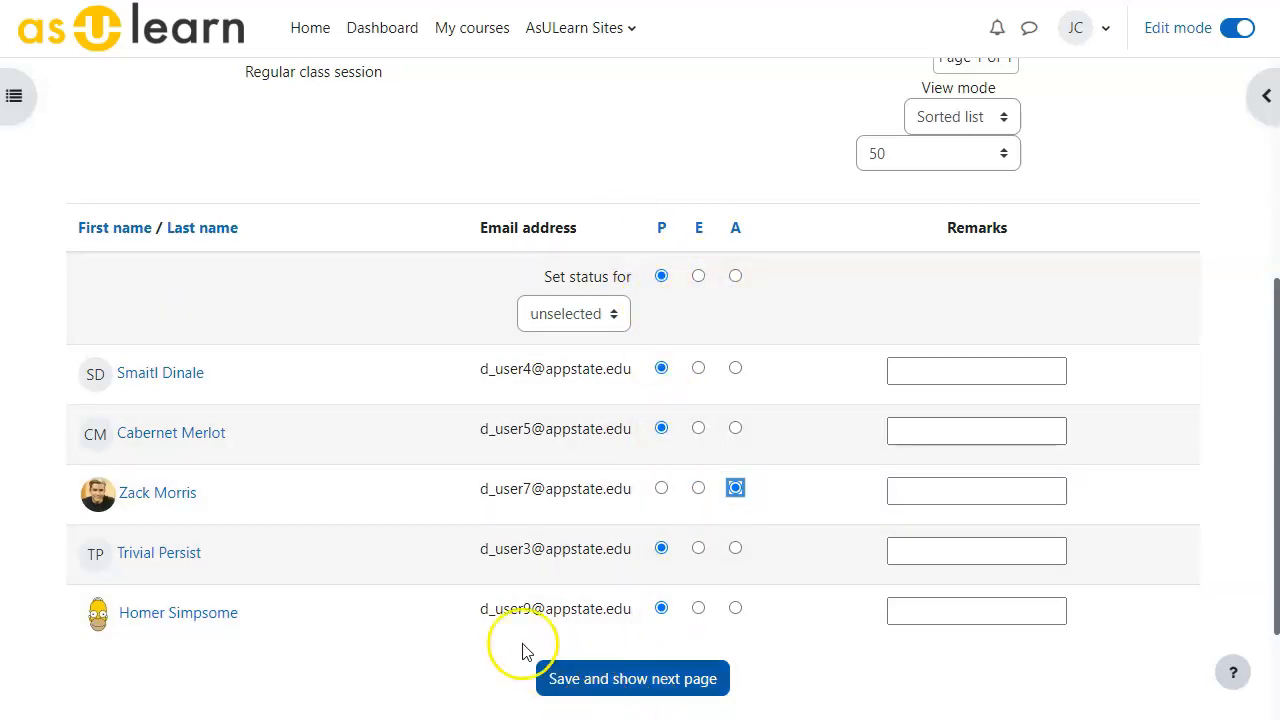
# Save the attendance recorded for the 08/16/23 session and check that session in the session list
pyautogui.click(565, 690)
pyautogui.scroll(-1, 297, 580)
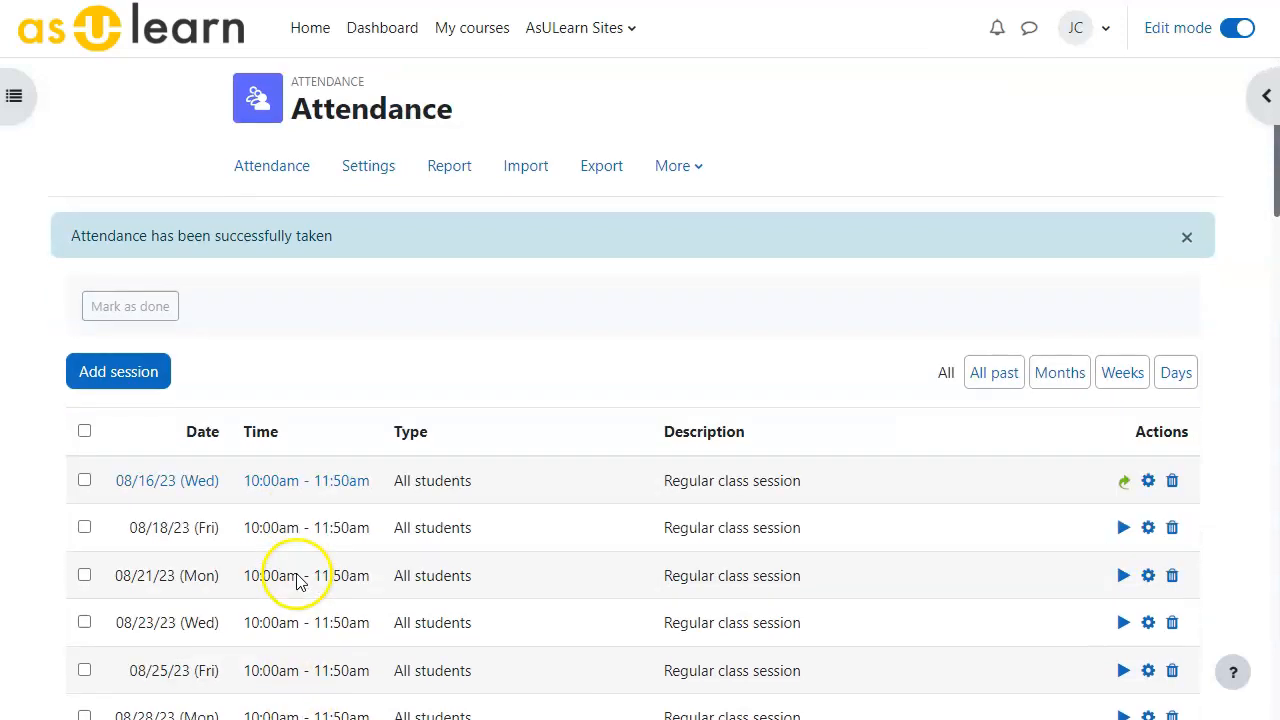
pyautogui.scroll(-1, 297, 580)
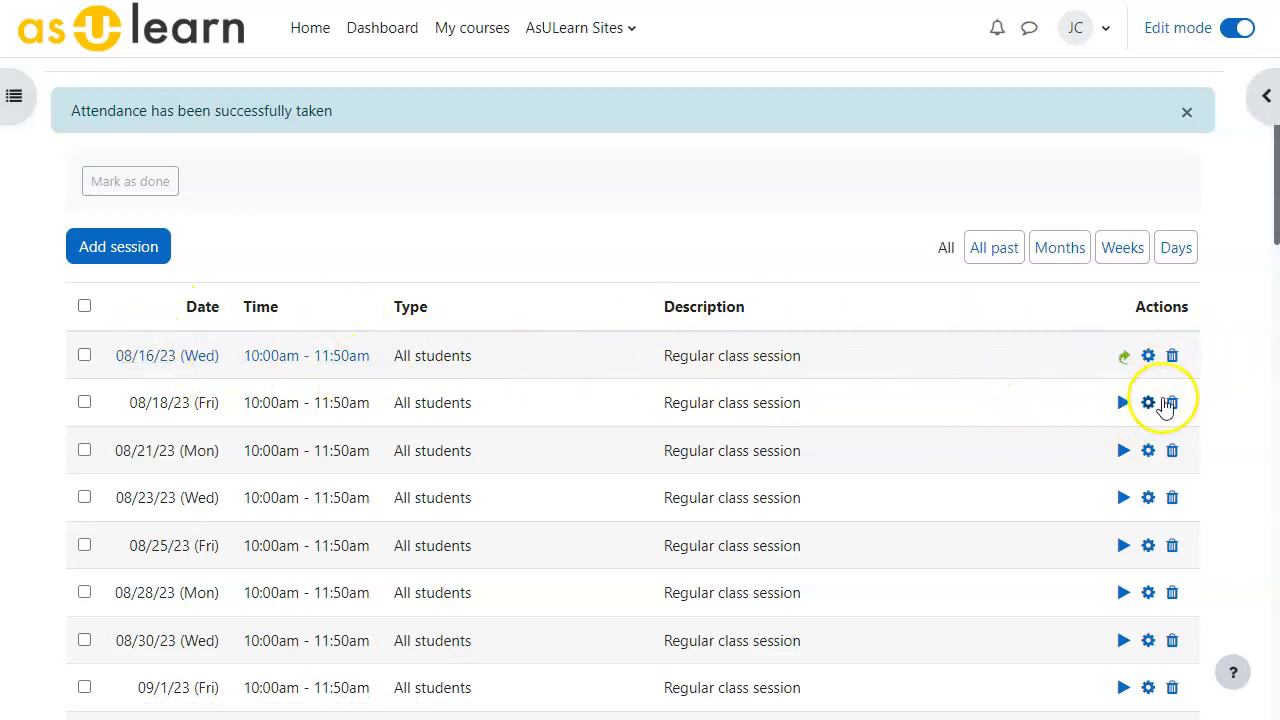
# Return to the Sample Course page, add an Attendance block and look over its contents
pyautogui.scroll(2, 343, 322)
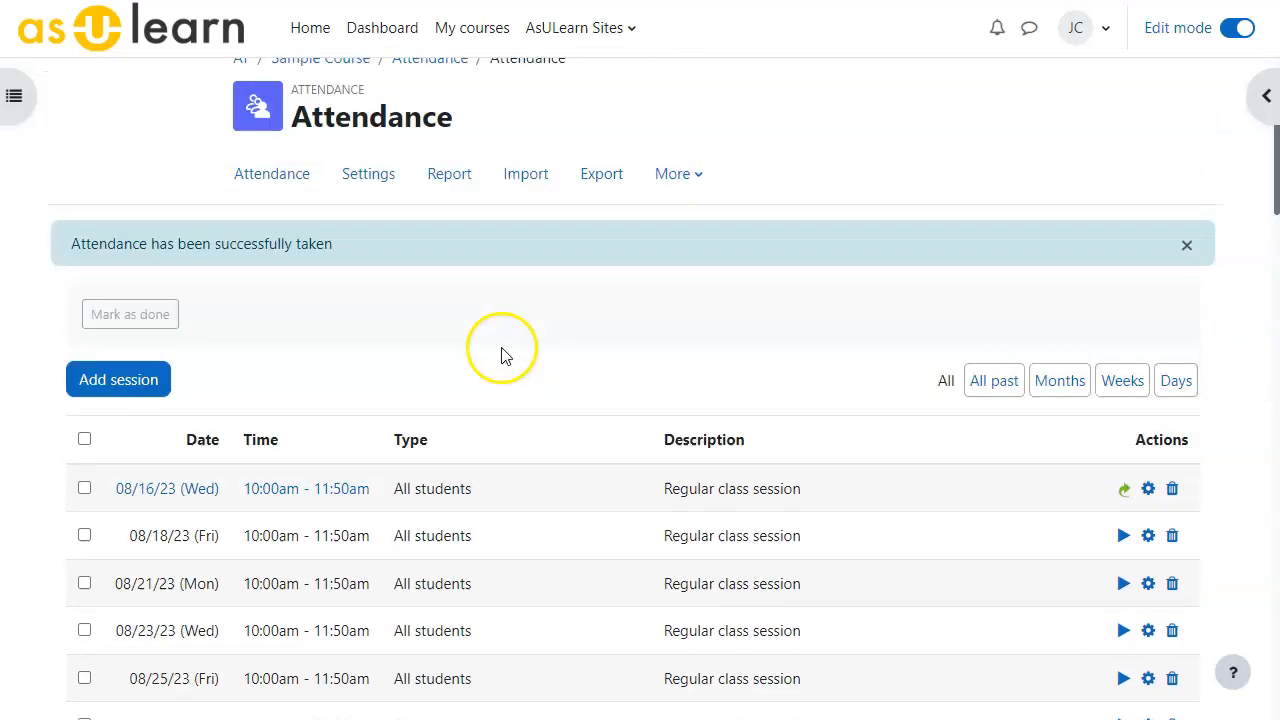
pyautogui.click(325, 127)
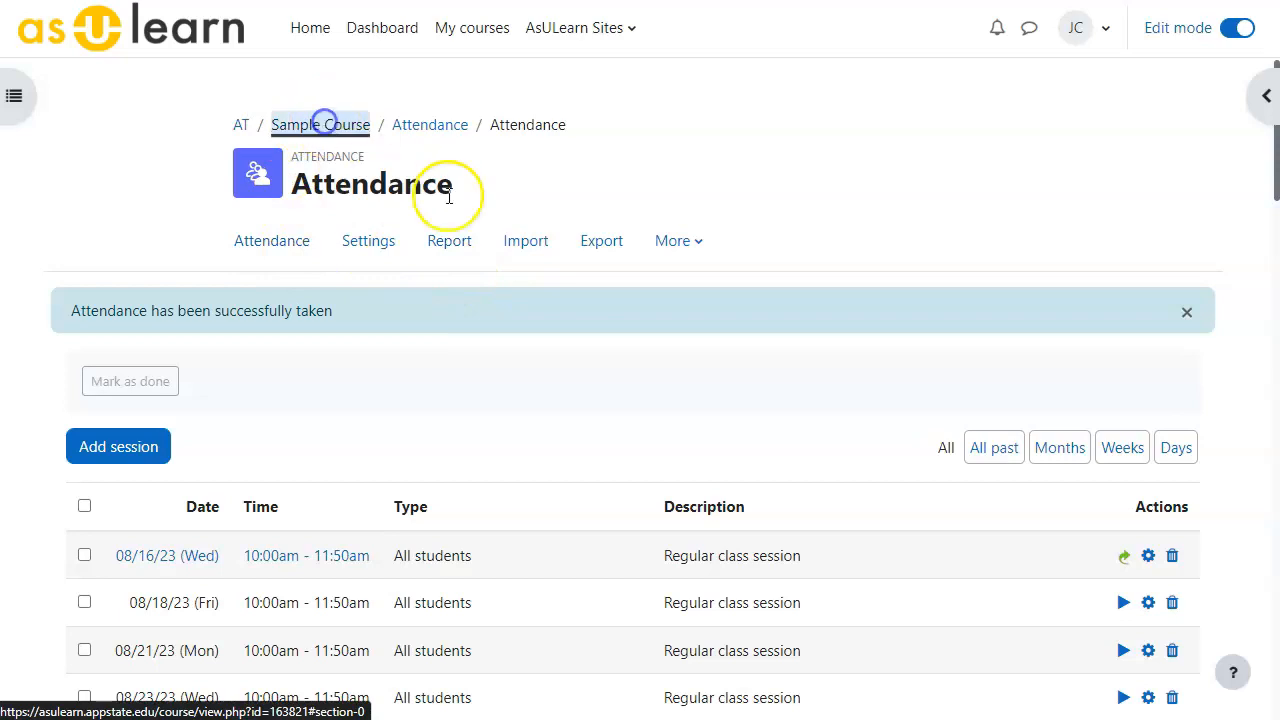
pyautogui.click(1264, 95)
pyautogui.click(1035, 145)
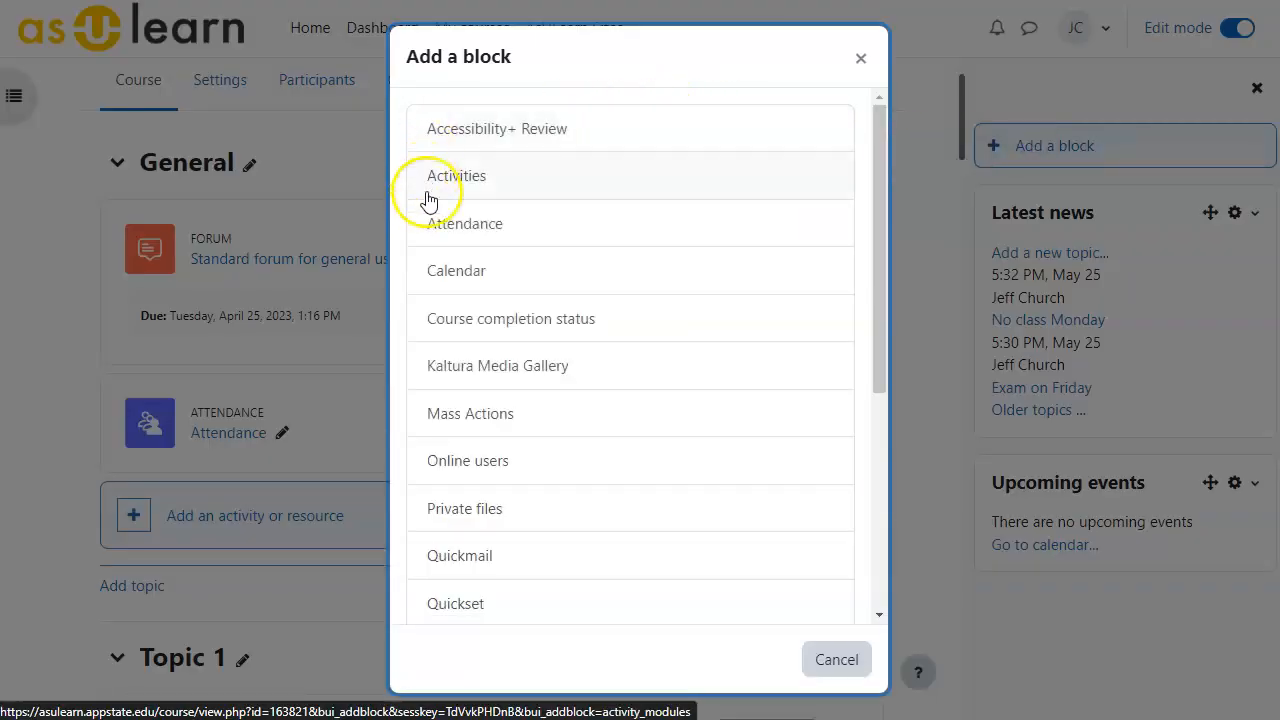
pyautogui.click(430, 226)
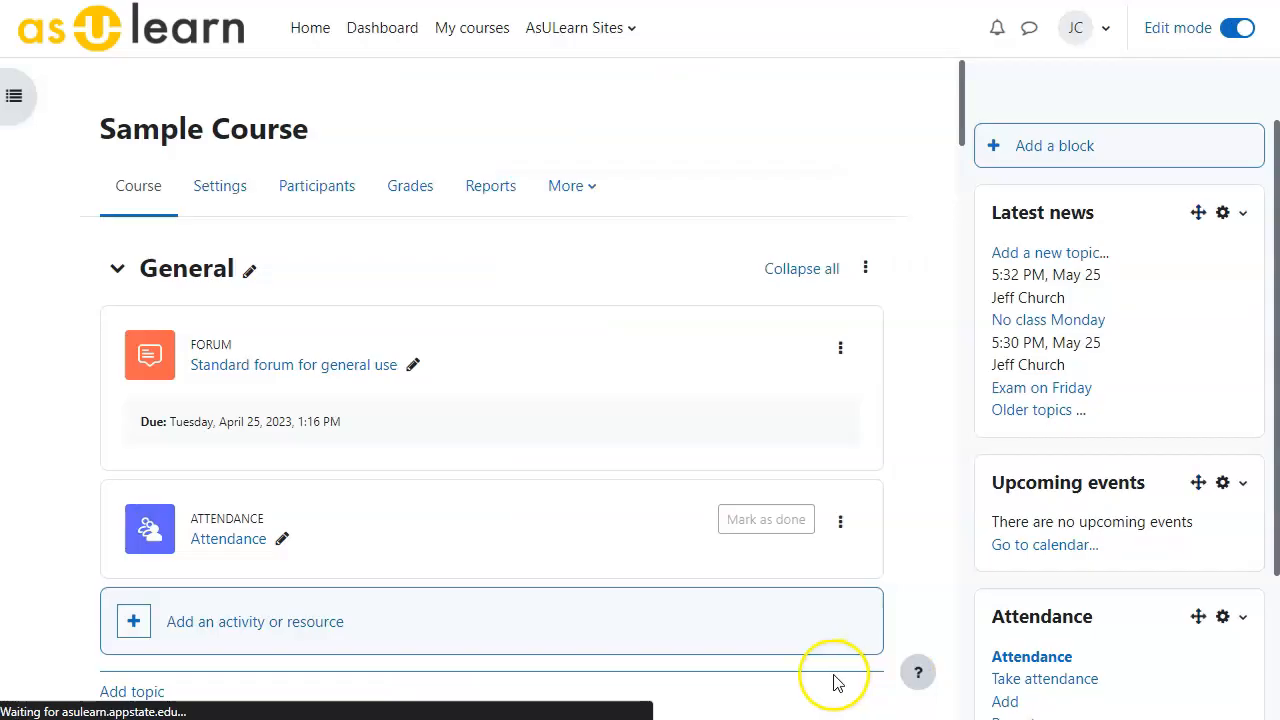
pyautogui.scroll(-2, 986, 374)
pyautogui.scroll(-4, 929, 534)
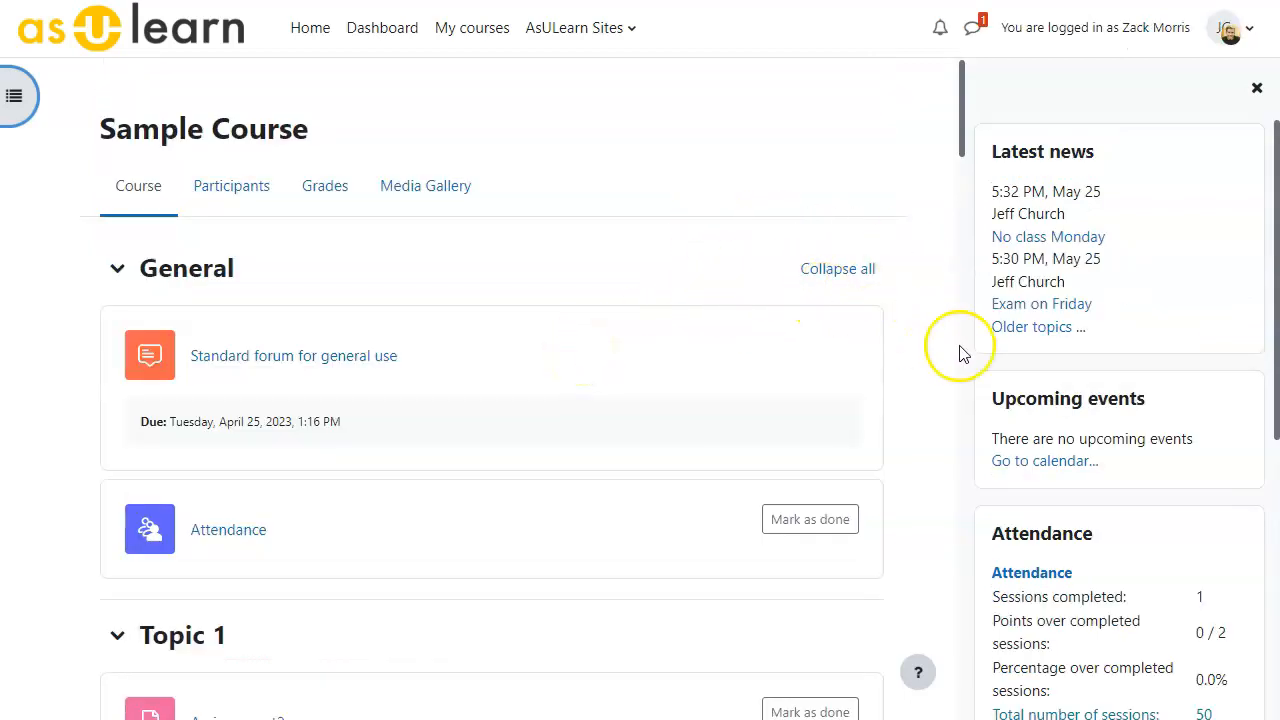
# Examine the student's view of the Attendance block, including completed sessions, points and percentages for each attendance activity
pyautogui.scroll(-2, 948, 368)
pyautogui.scroll(-1, 948, 368)
pyautogui.scroll(-5, 1110, 420)
pyautogui.scroll(1, 1170, 380)
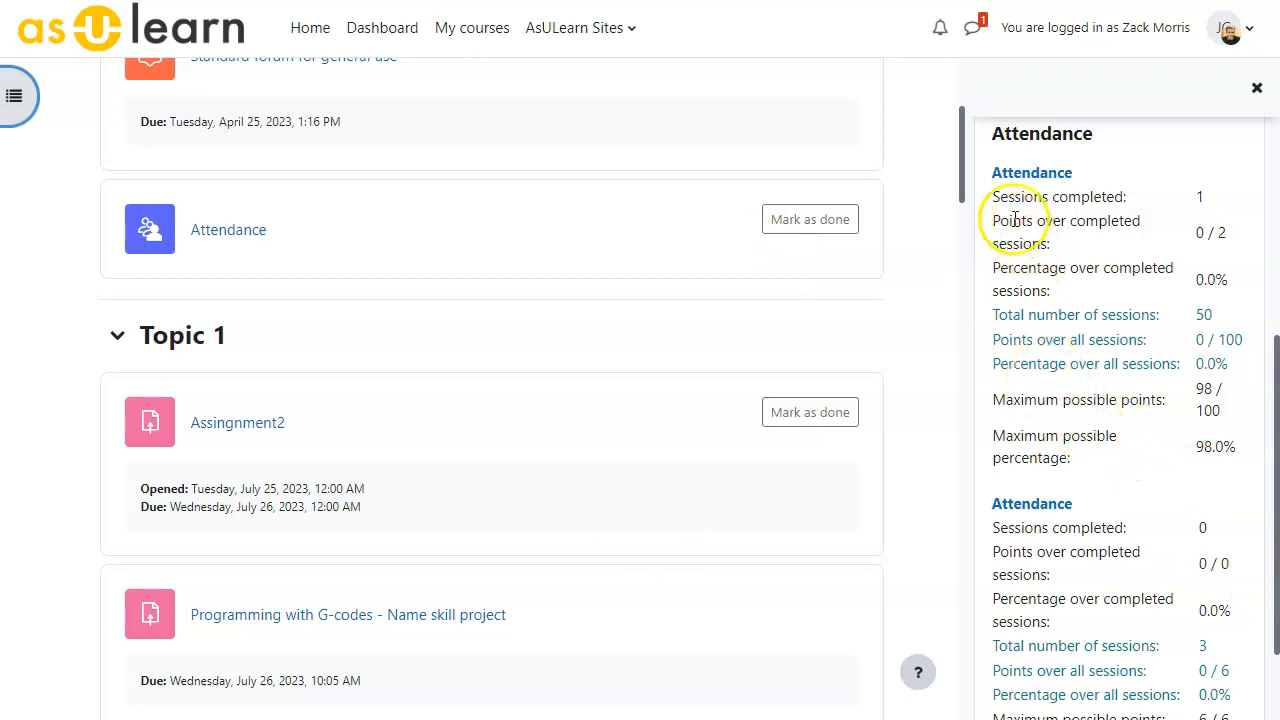
pyautogui.moveTo(995, 203); pyautogui.dragTo(1224, 192)
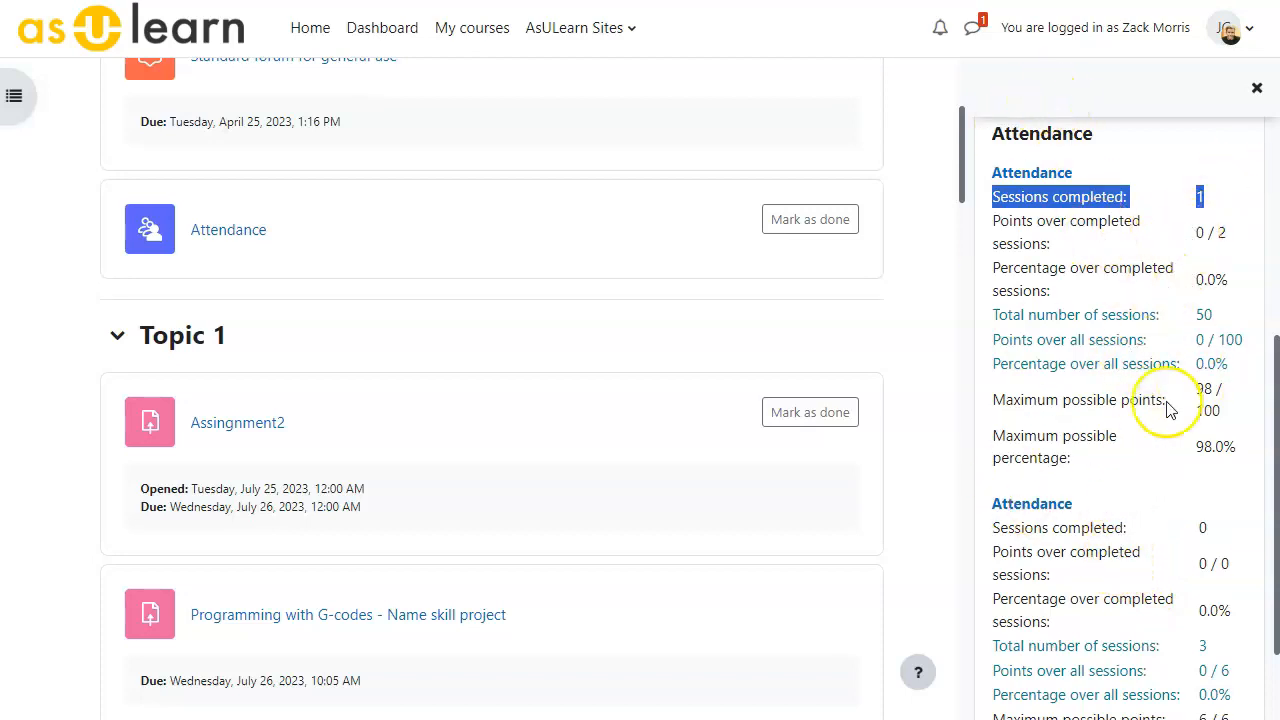
pyautogui.scroll(-2, 1097, 343)
pyautogui.scroll(3, 1155, 600)
pyautogui.scroll(2, 1100, 300)
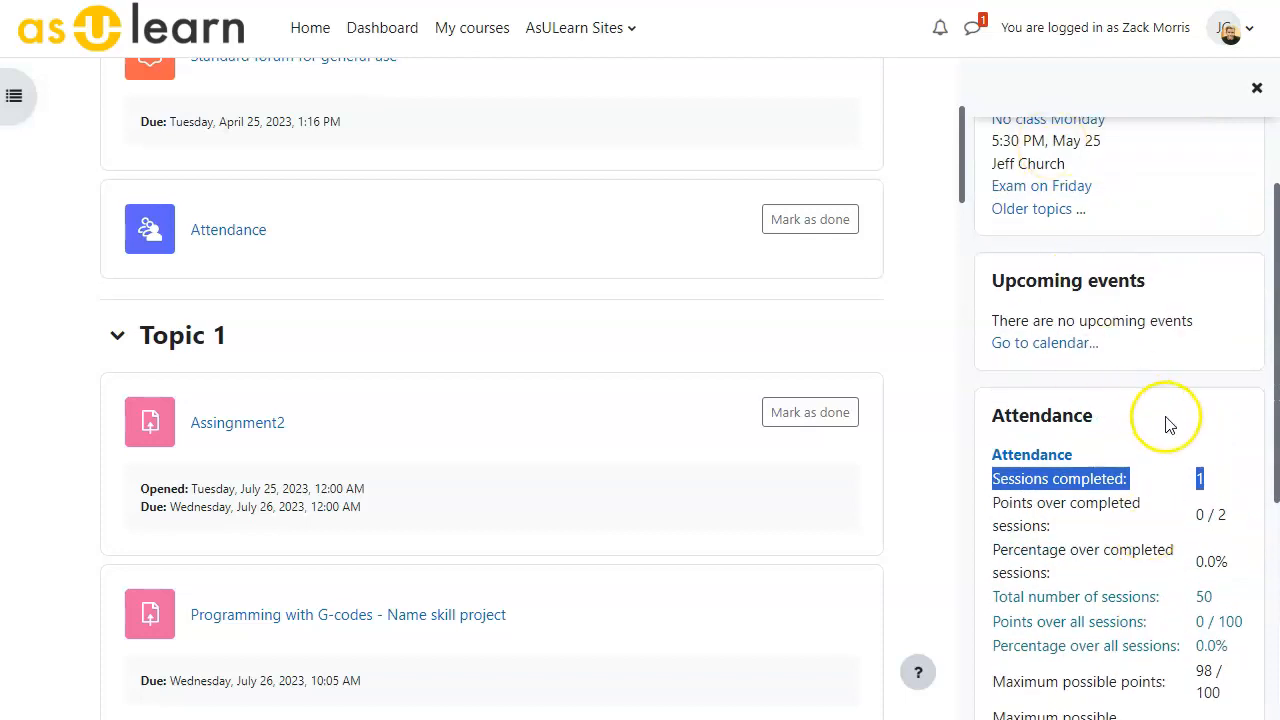